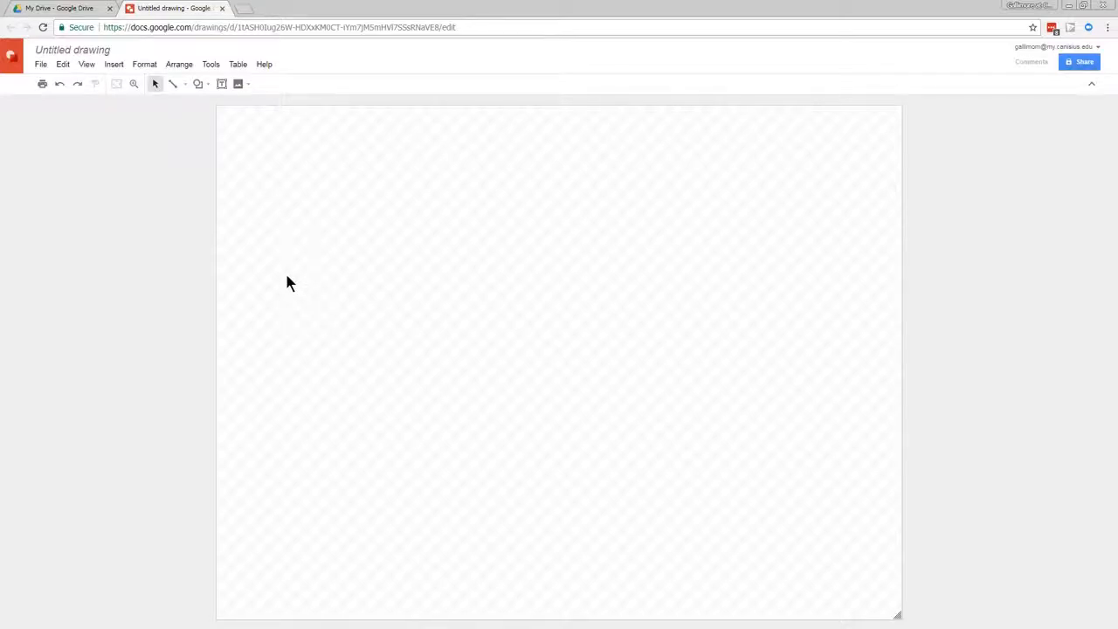
- Rename the untitled drawing as "Syllabus Button"
left_click(58, 50)
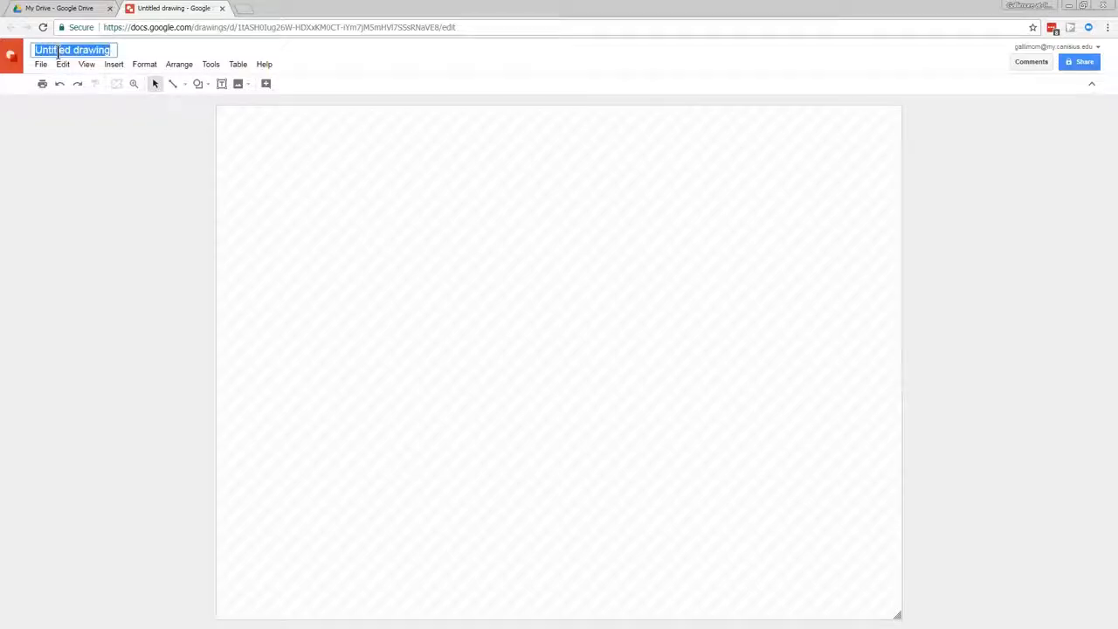
type("Syllabus Button")
key("Return")
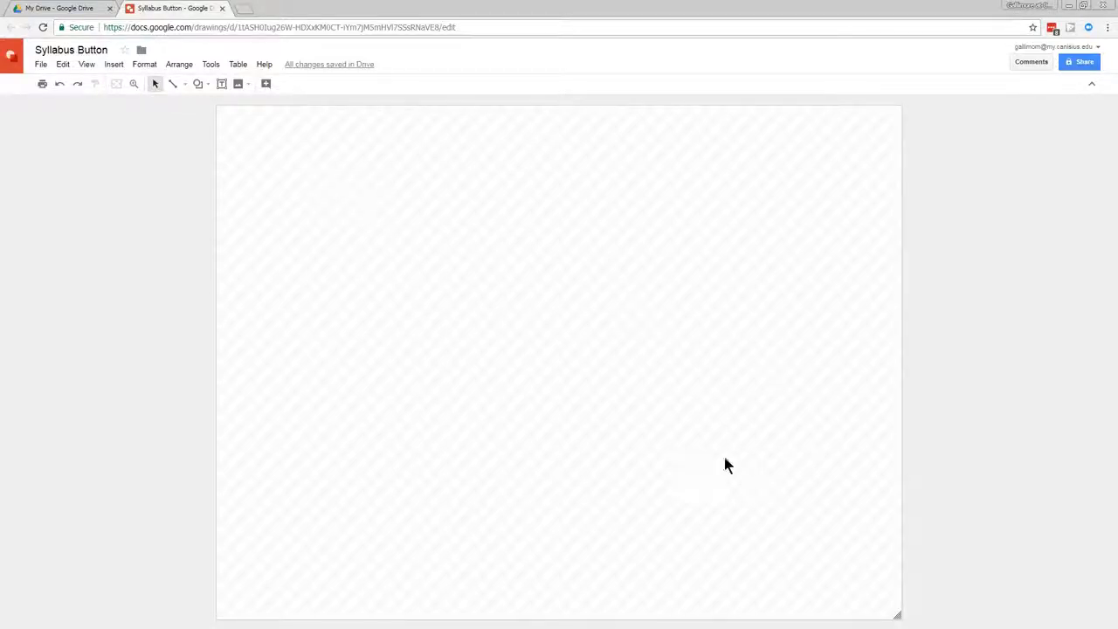
- Set the page to a custom size of 1 × .5 inches
left_click(41, 65)
left_click(88, 341)
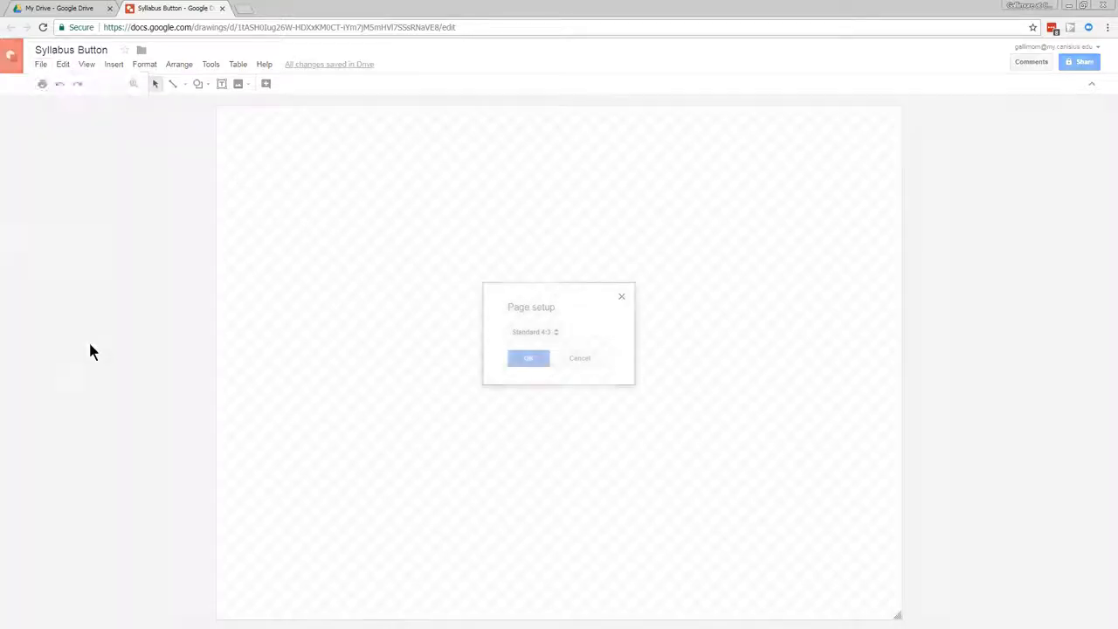
left_click(553, 334)
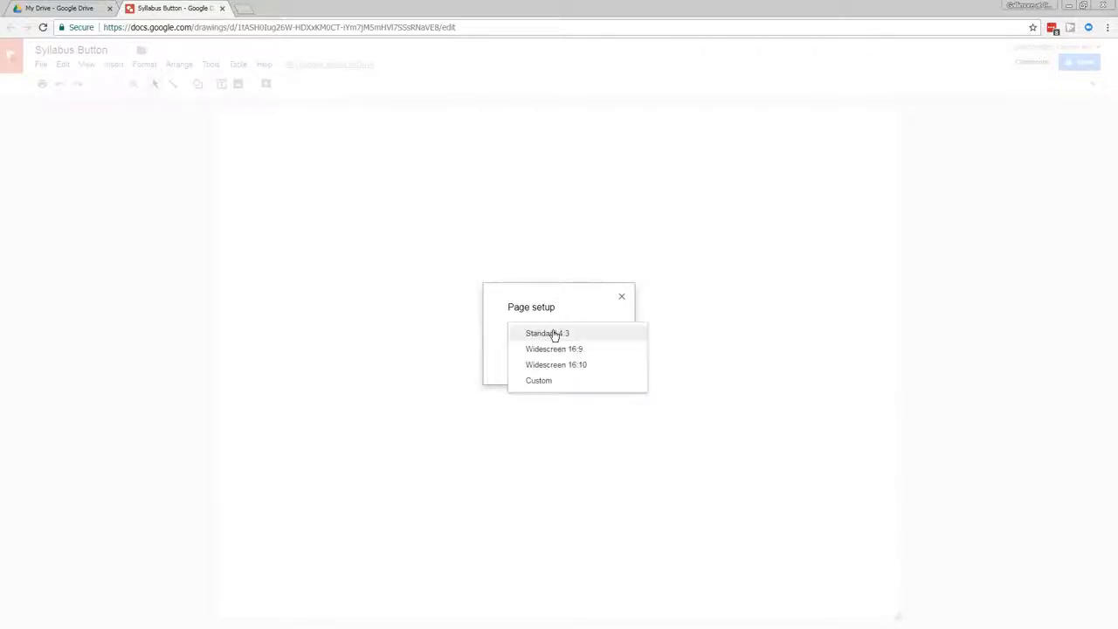
left_click(542, 383)
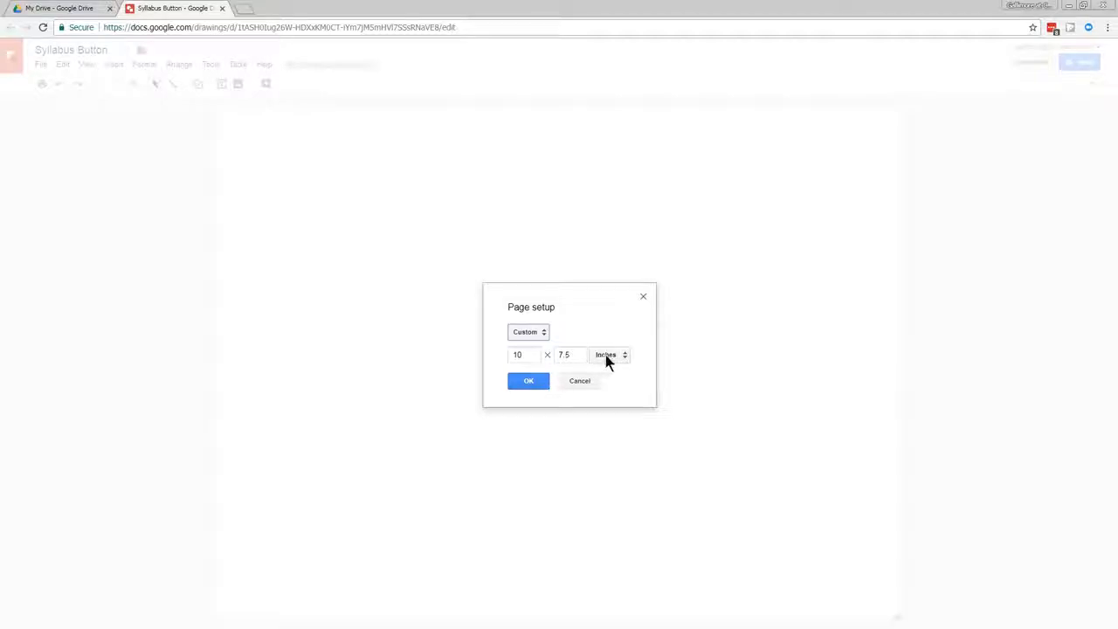
left_click(530, 354)
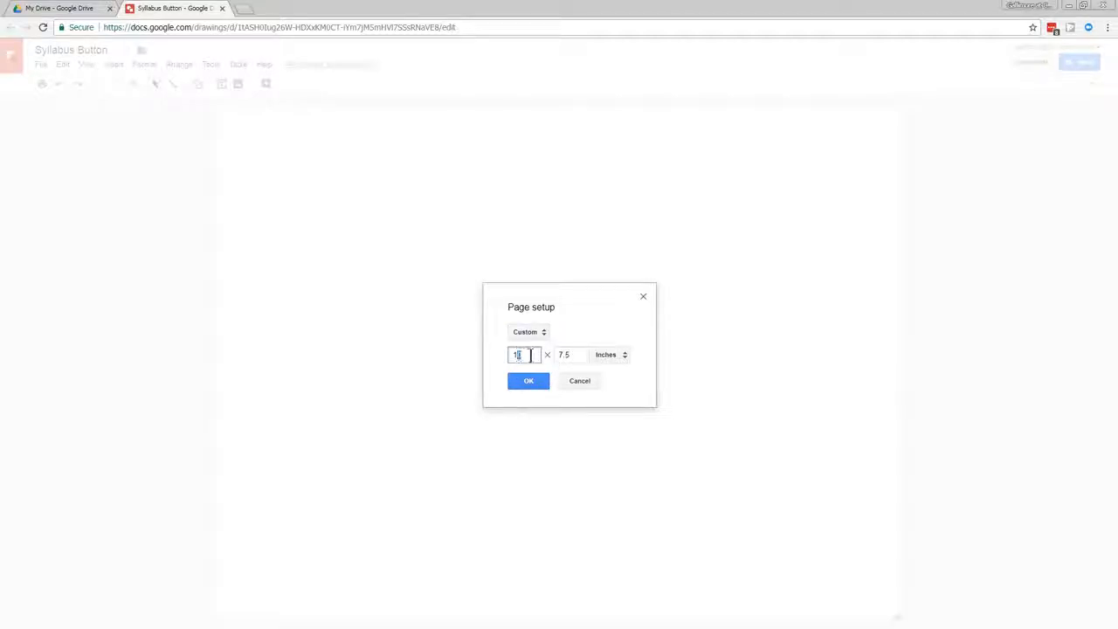
key("BackSpace")
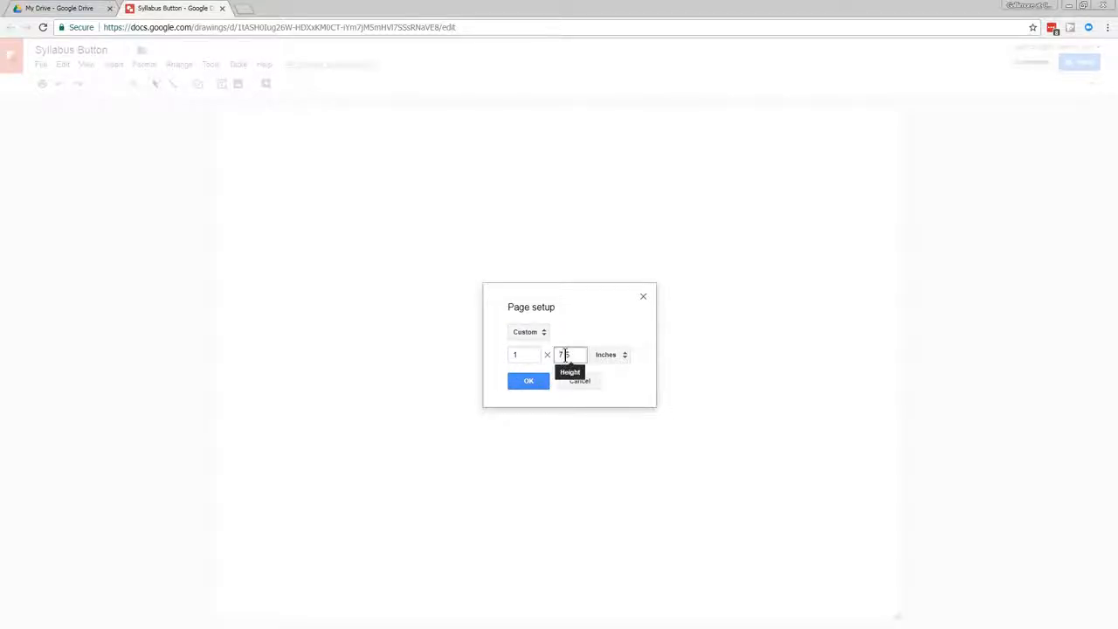
left_click_drag(566, 354, 560, 355)
key("BackSpace")
left_click(529, 382)
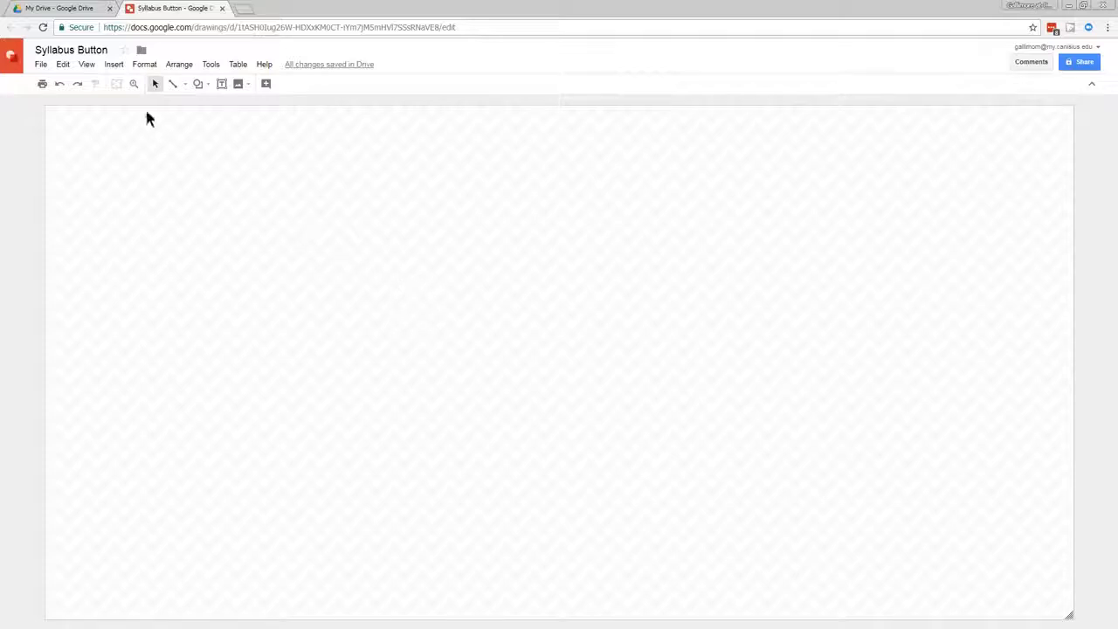
- Enlarge the canvas freehand from its corner to about 1.2 inches wide and 1.04 inches high
left_click(133, 85)
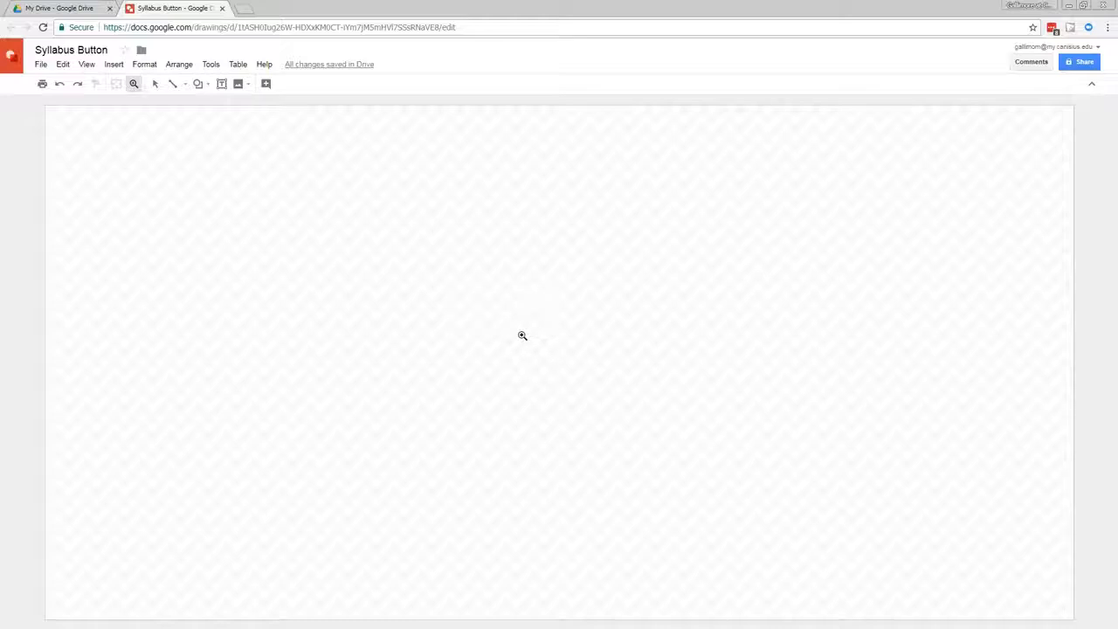
left_click(522, 335, "shift")
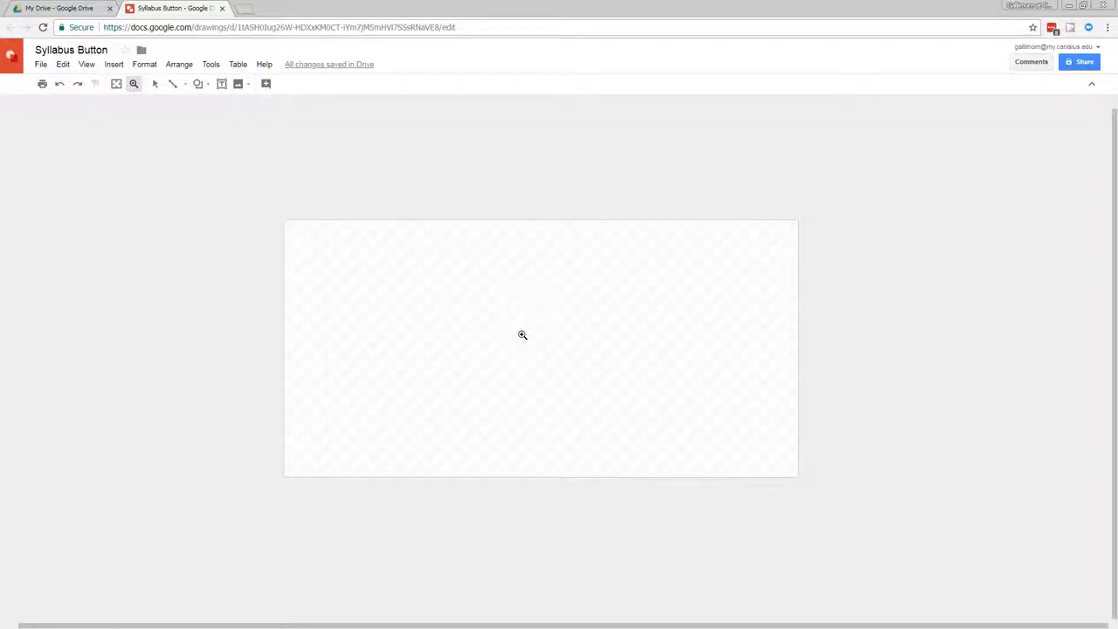
left_click(155, 85)
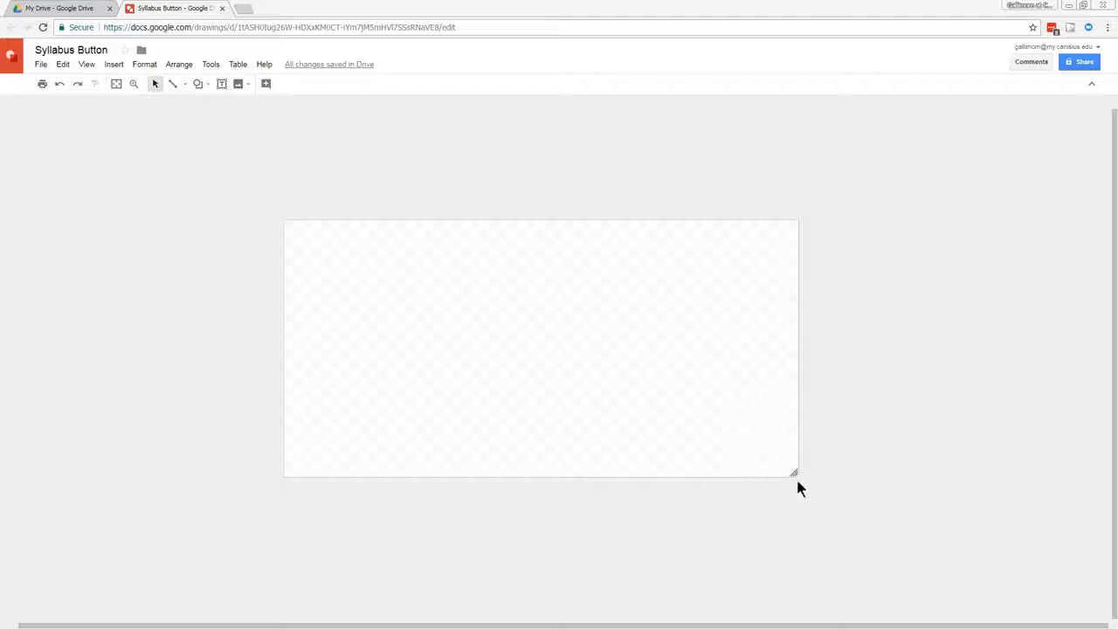
left_click_drag(793, 472, 899, 460)
scroll(819, 455, "down", 3)
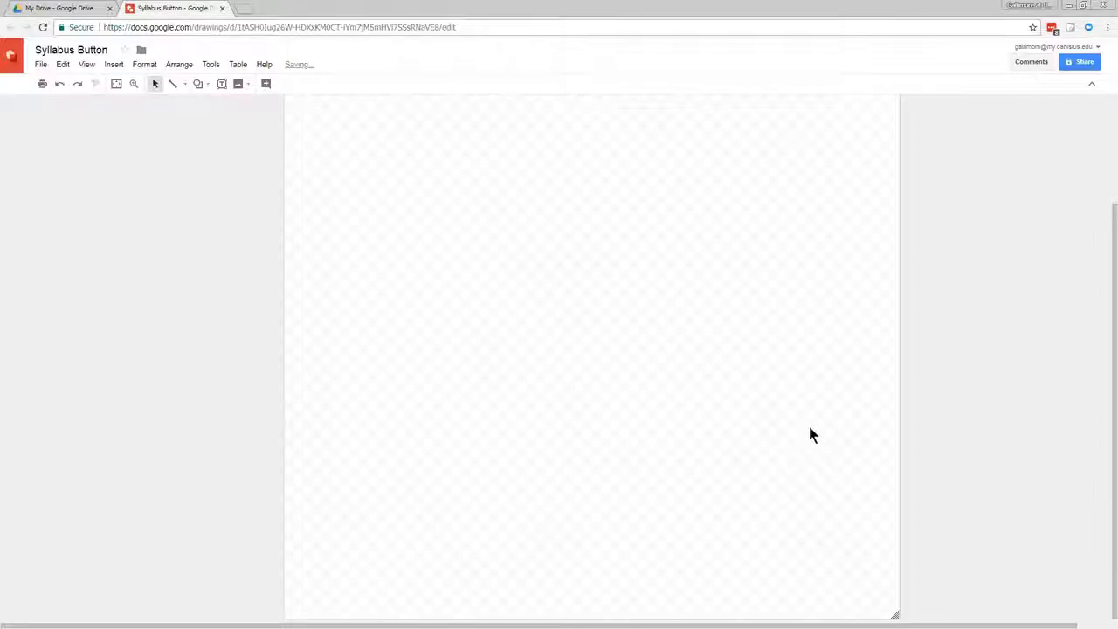
scroll(786, 419, "up", 3)
scroll(777, 437, "down", 3)
left_click_drag(894, 615, 899, 547)
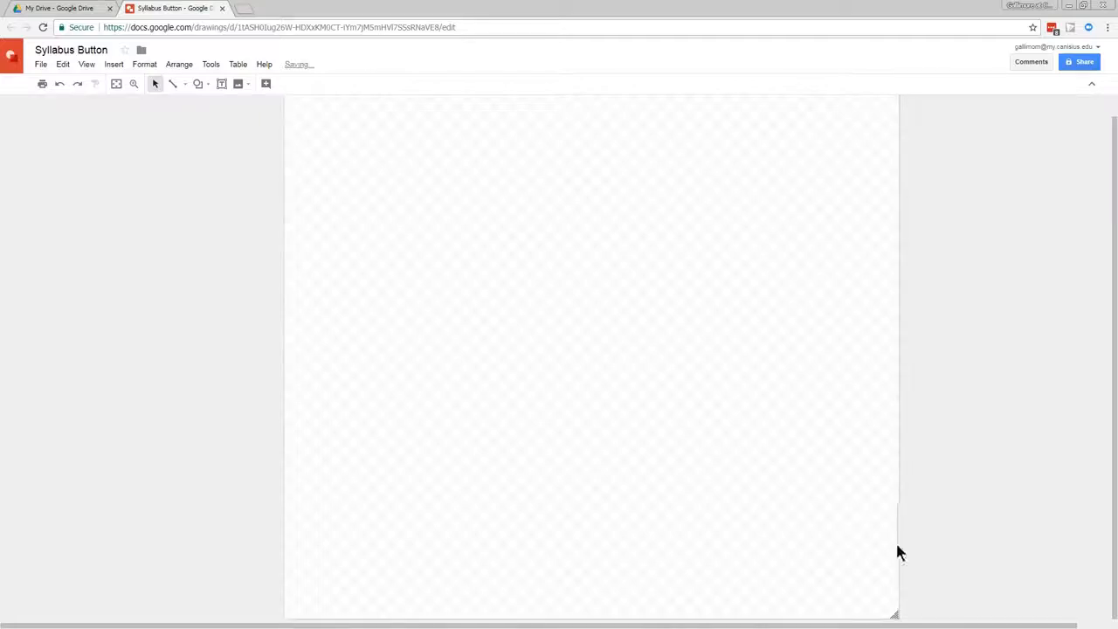
scroll(751, 428, "up", 1)
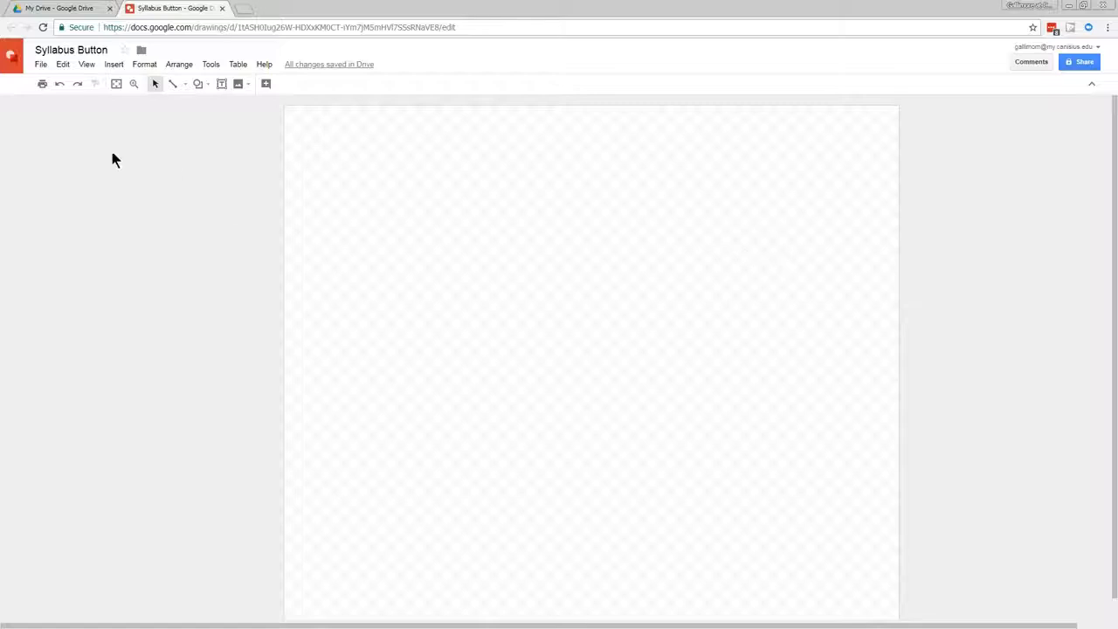
- Set the custom page height to .5 inches
left_click(38, 65)
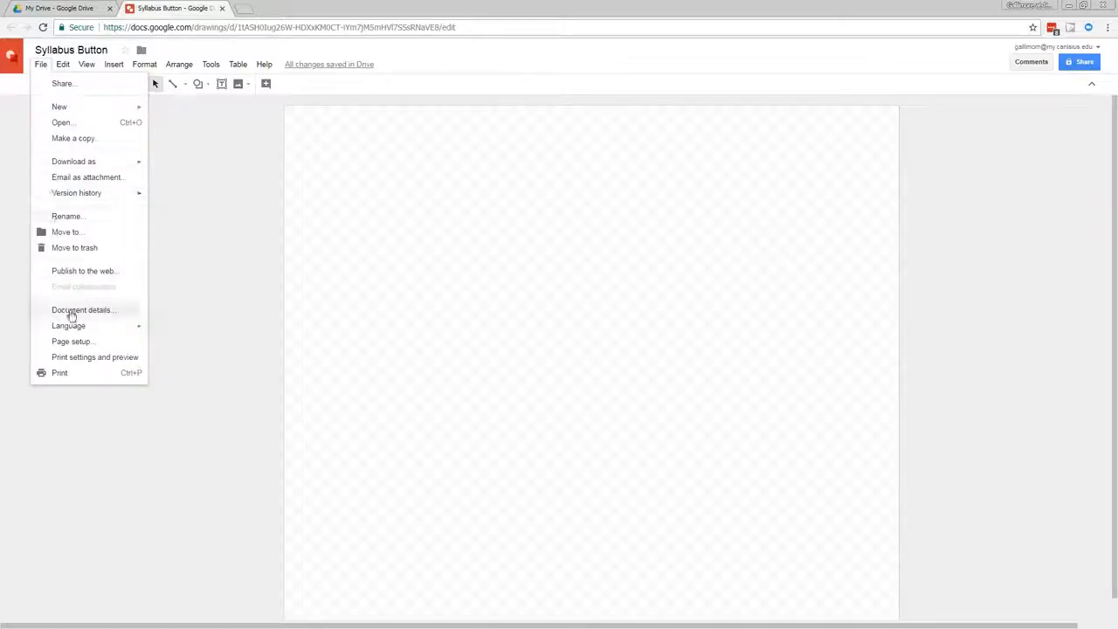
left_click(71, 342)
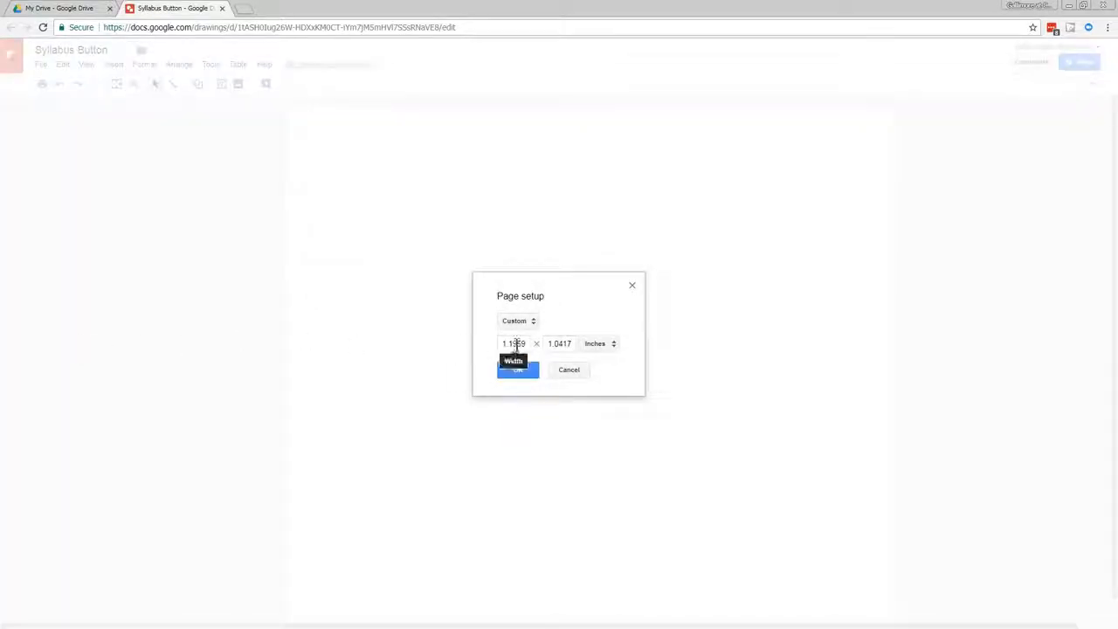
left_click_drag(552, 343, 579, 341)
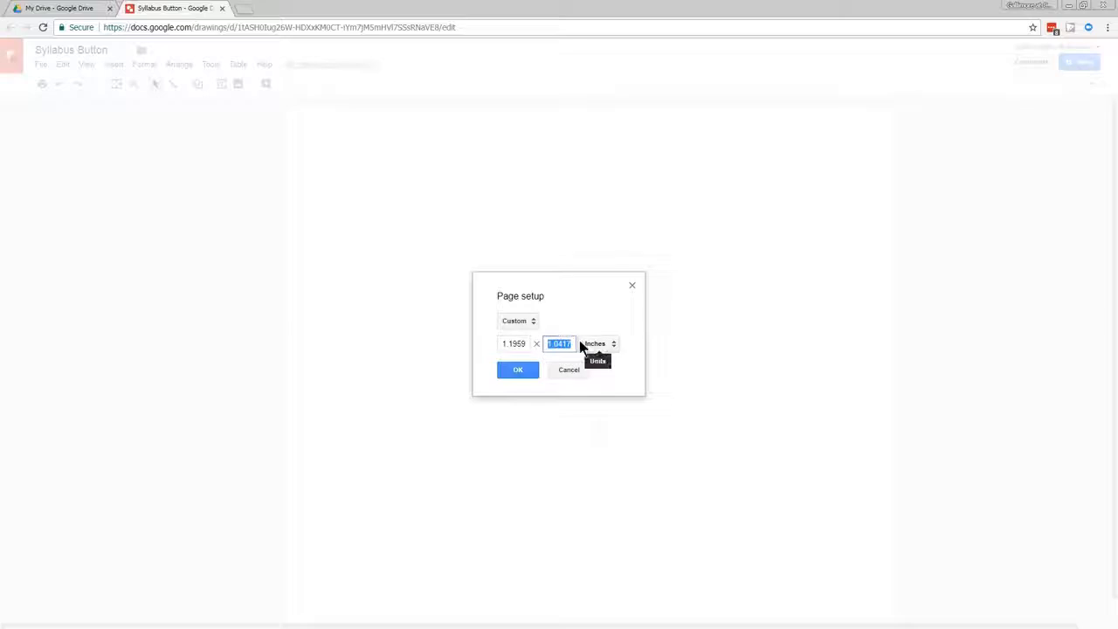
type(".5")
left_click(519, 371)
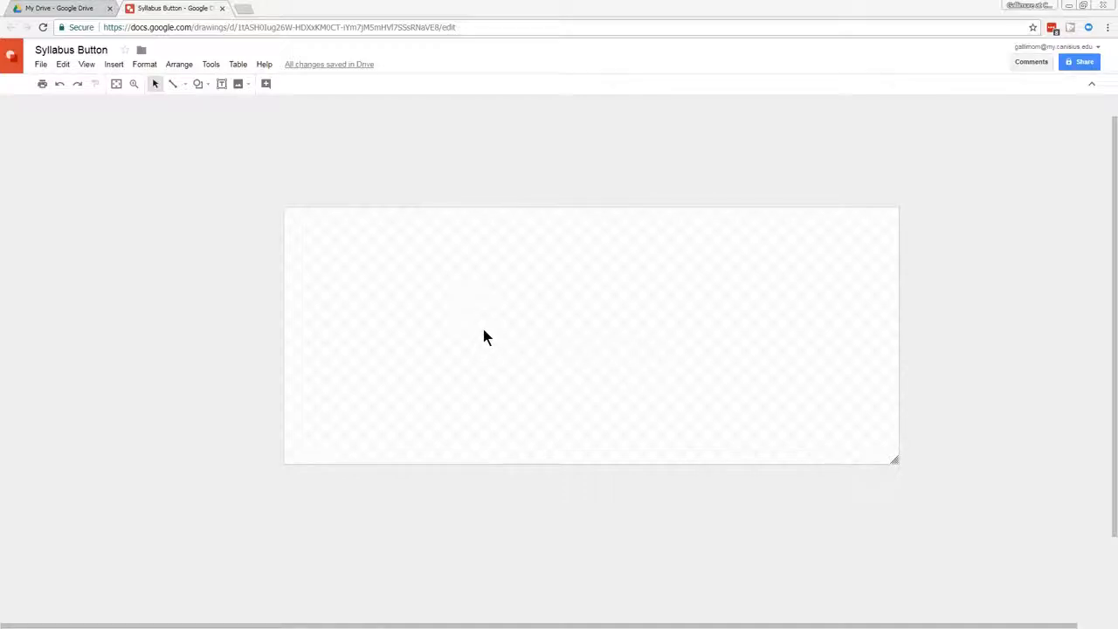
- Draw a rounded rectangle that covers the whole canvas from corner to corner
left_click(204, 86)
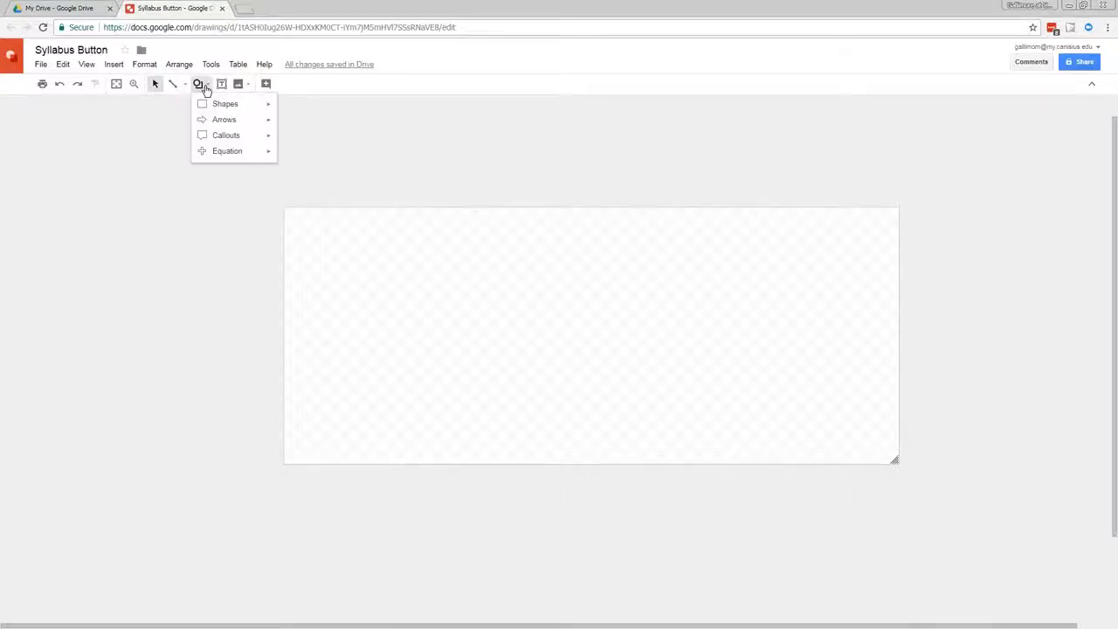
mouse_move(215, 107)
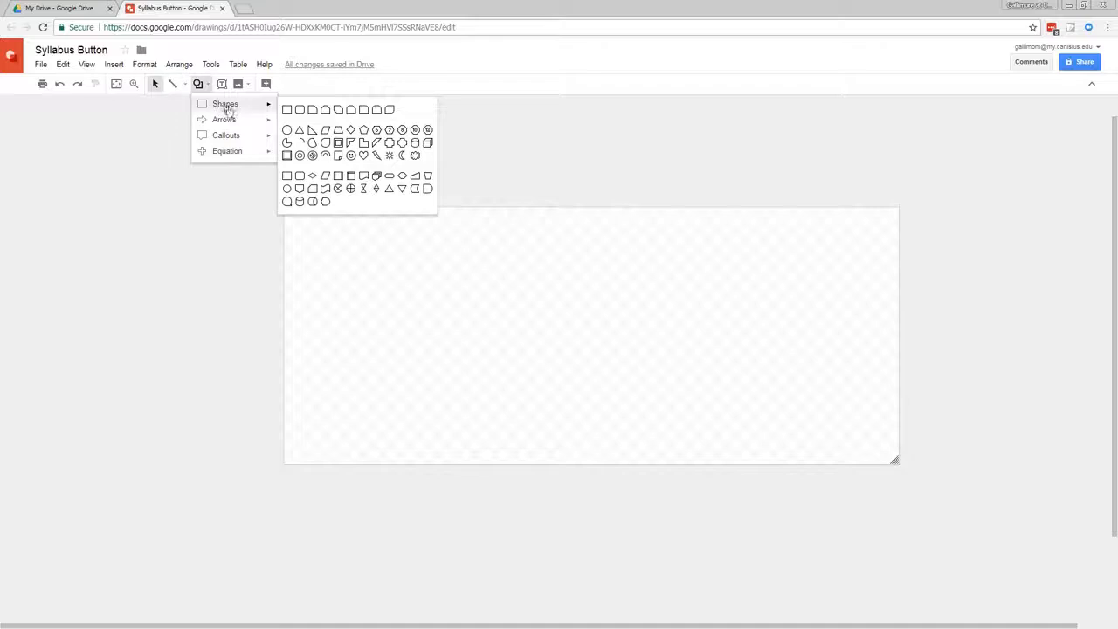
left_click(299, 111)
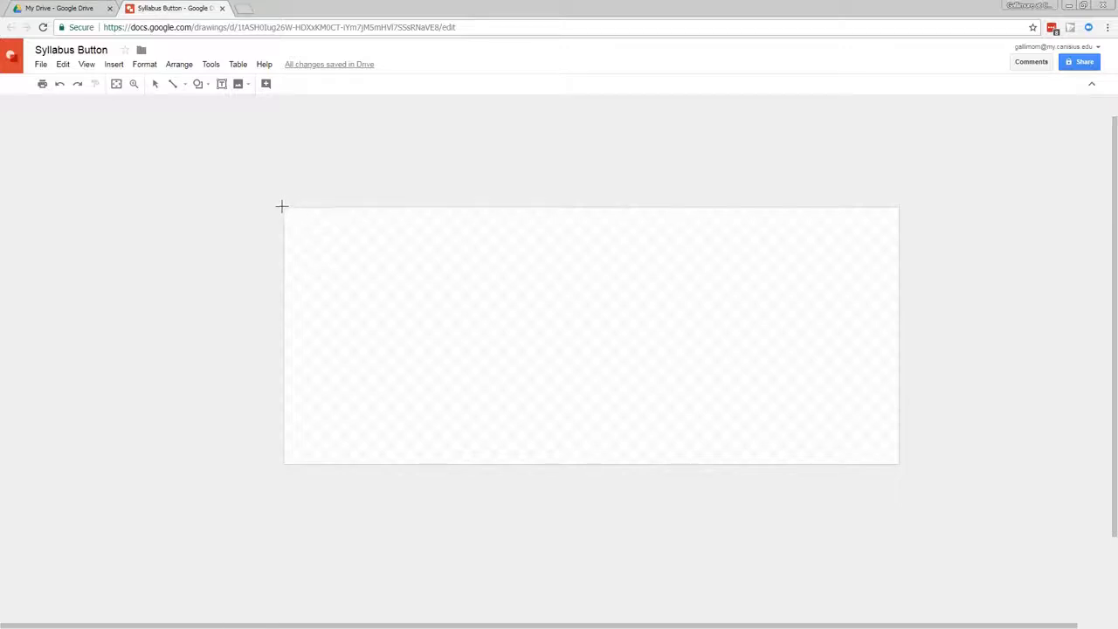
left_click_drag(281, 207, 896, 464)
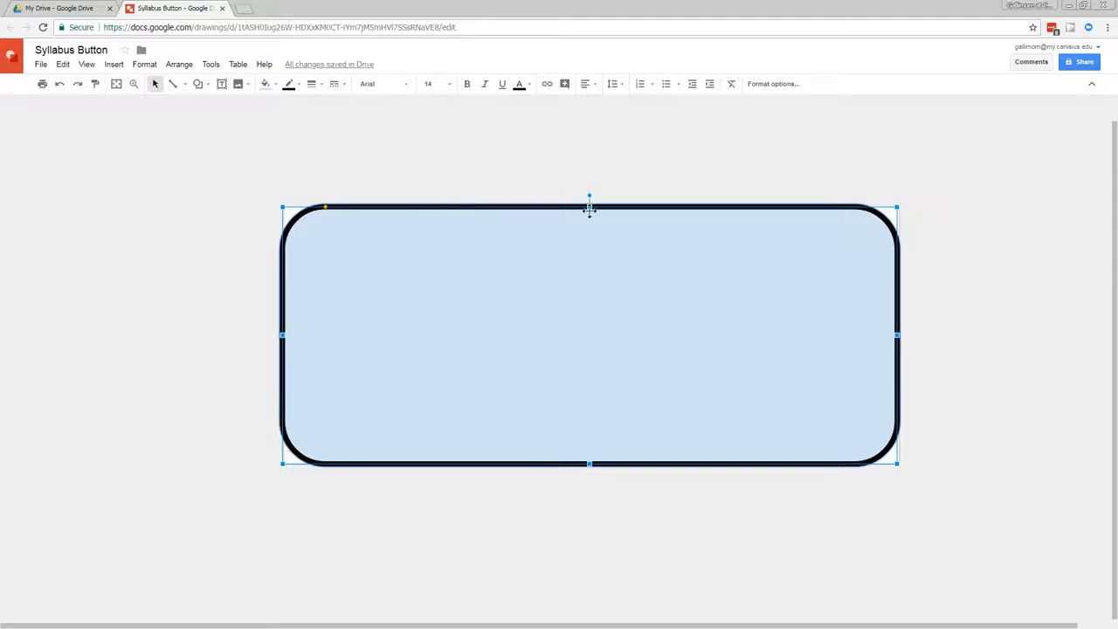
- Make the rounded rectangle's outline transparent and fill it with the custom colour #0c234f
left_click(297, 84)
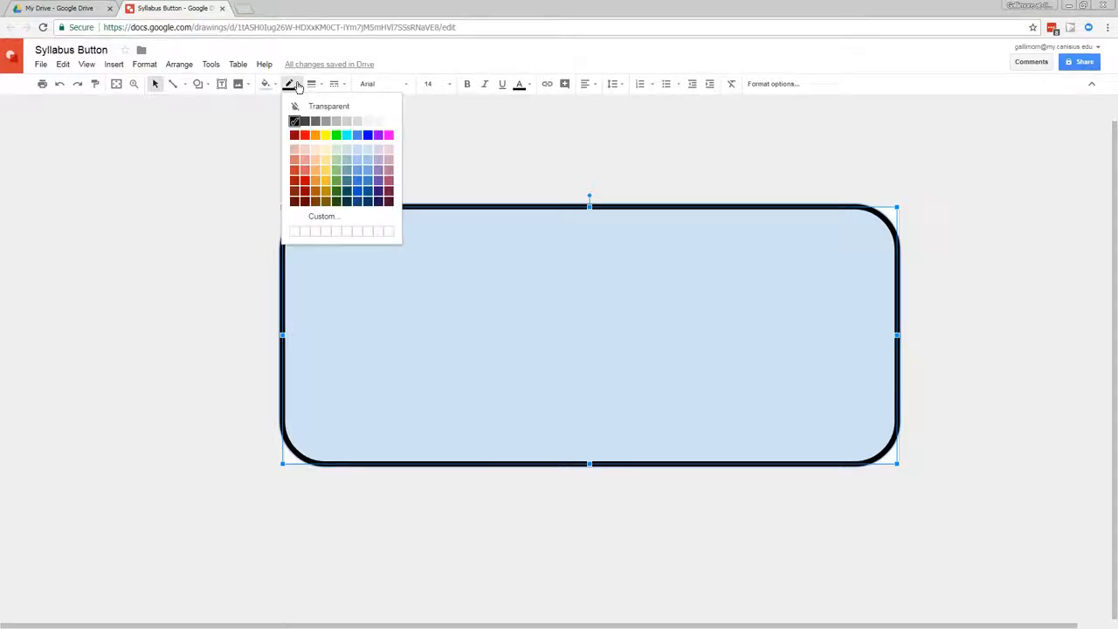
left_click(310, 108)
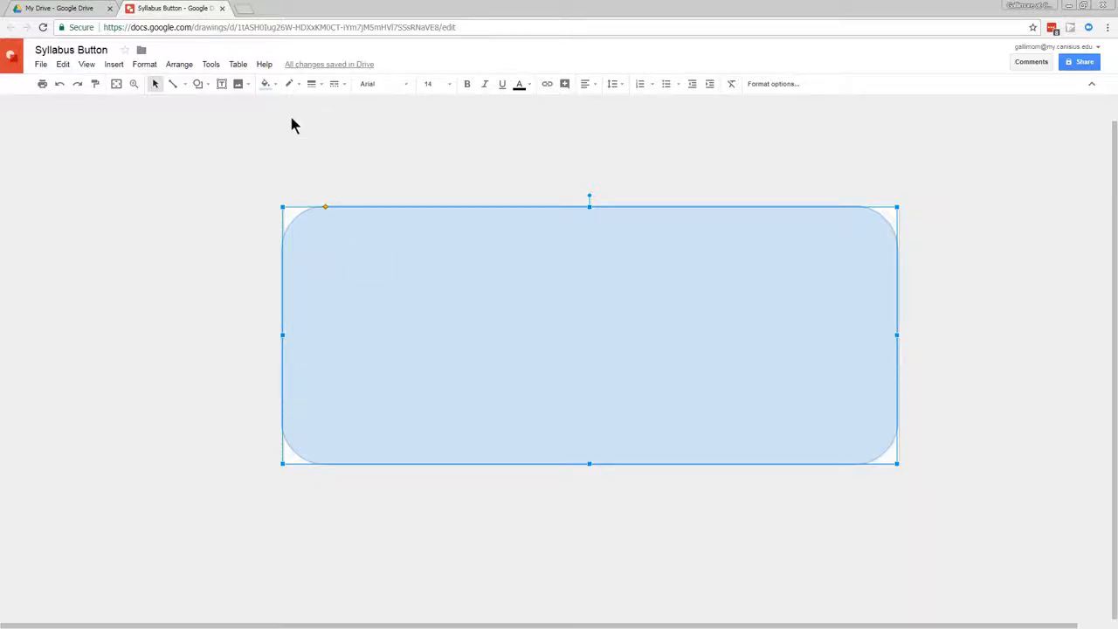
left_click(271, 87)
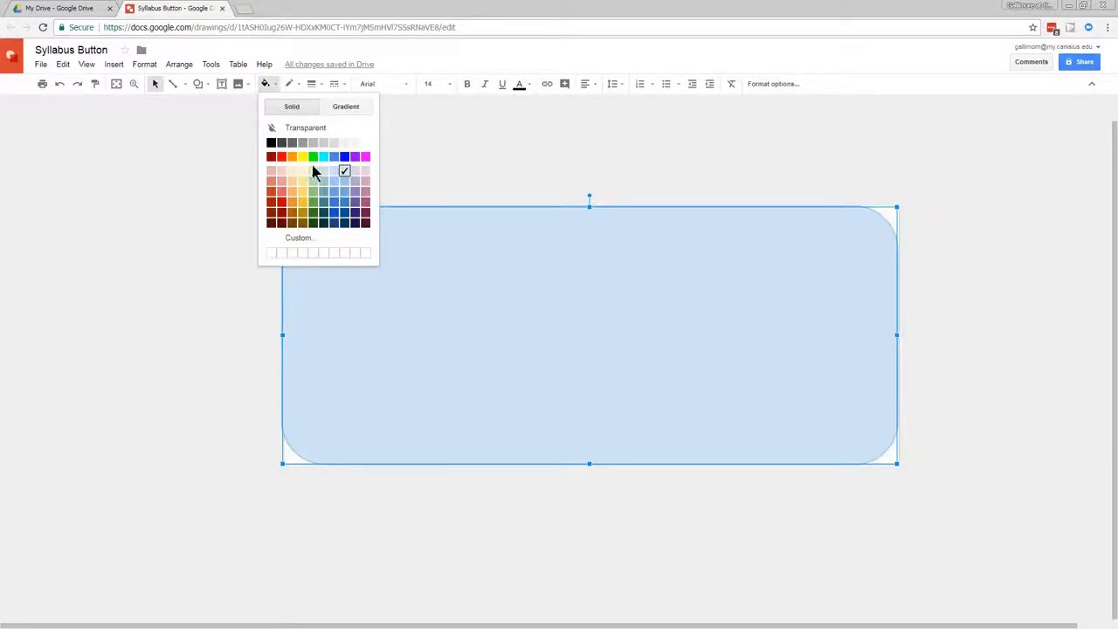
left_click(298, 237)
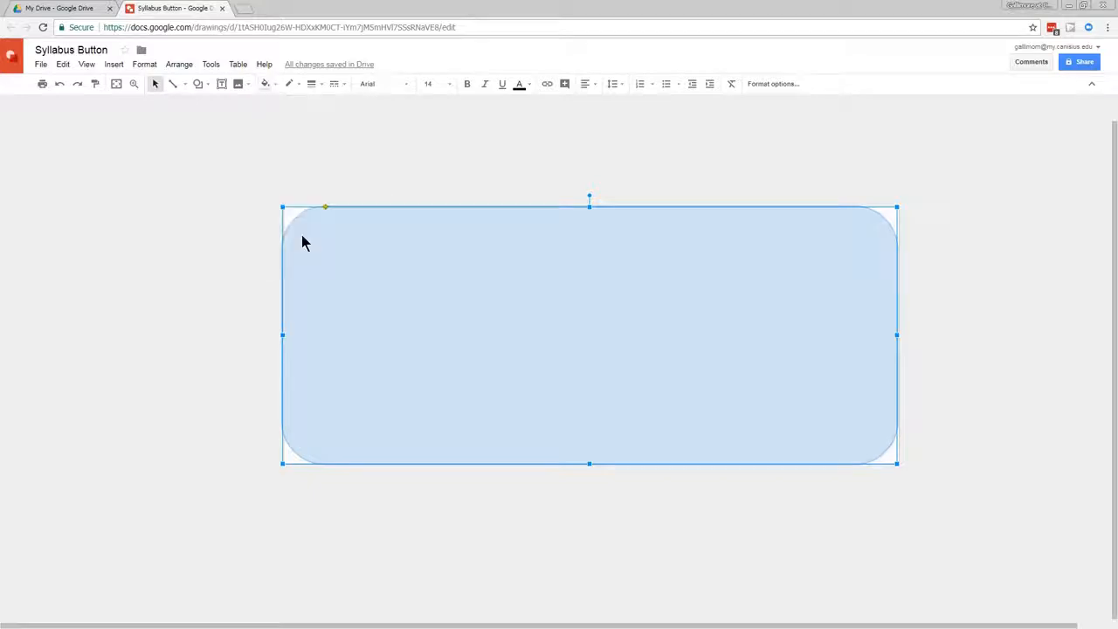
left_click(560, 281)
left_click_drag(559, 280, 524, 279)
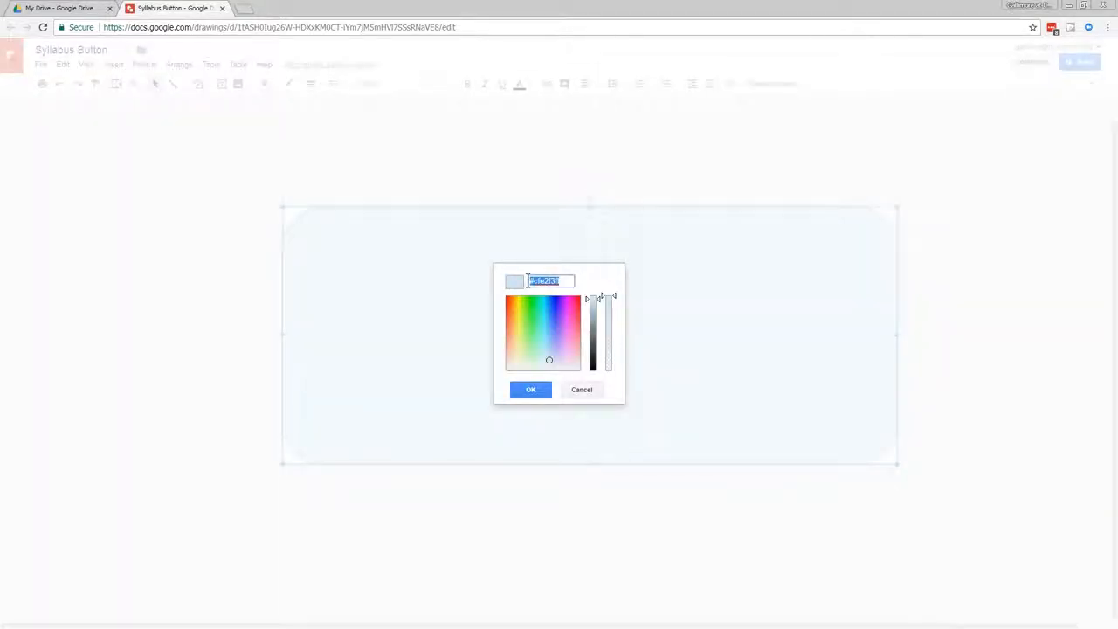
type("#0c234f")
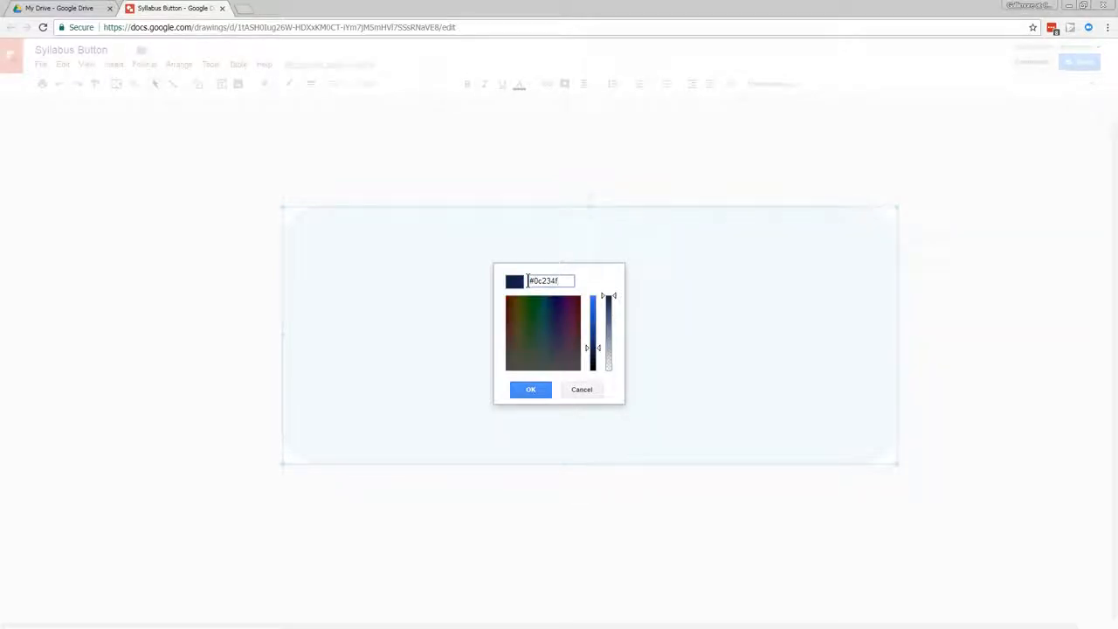
left_click(531, 390)
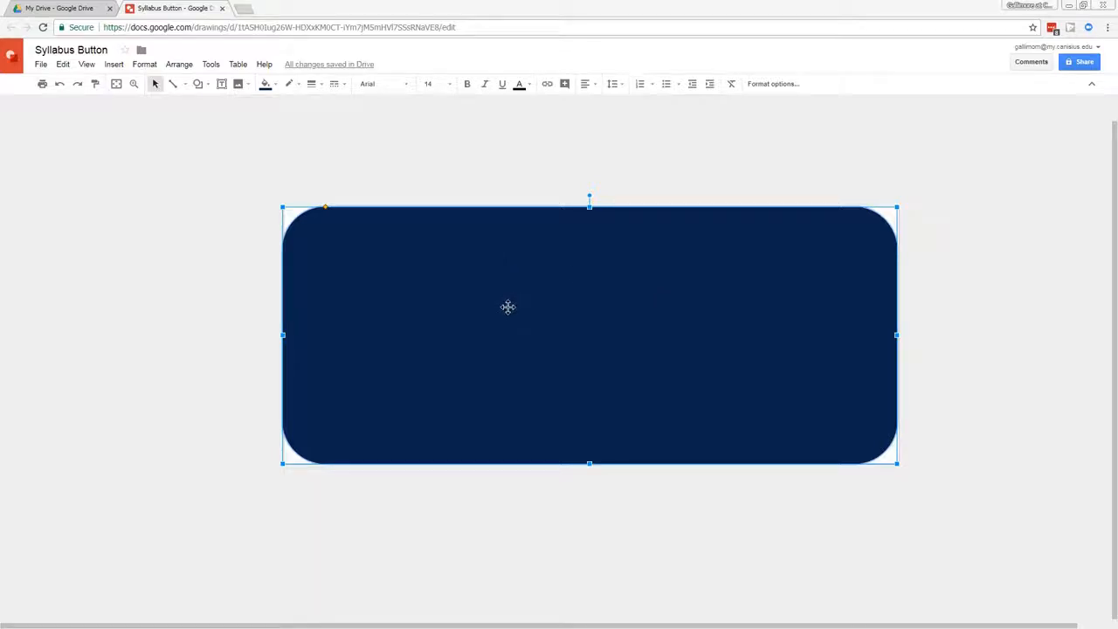
- Add a text box spanning the whole rounded rectangle and enter the text "Syllabus" in it
left_click(222, 84)
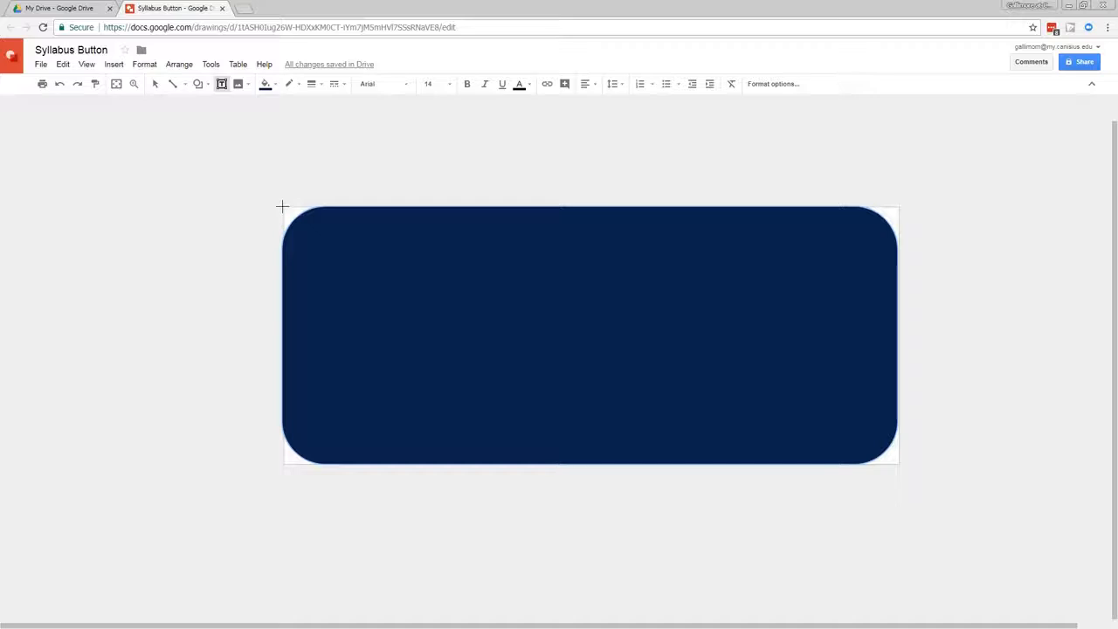
left_click_drag(283, 206, 903, 468)
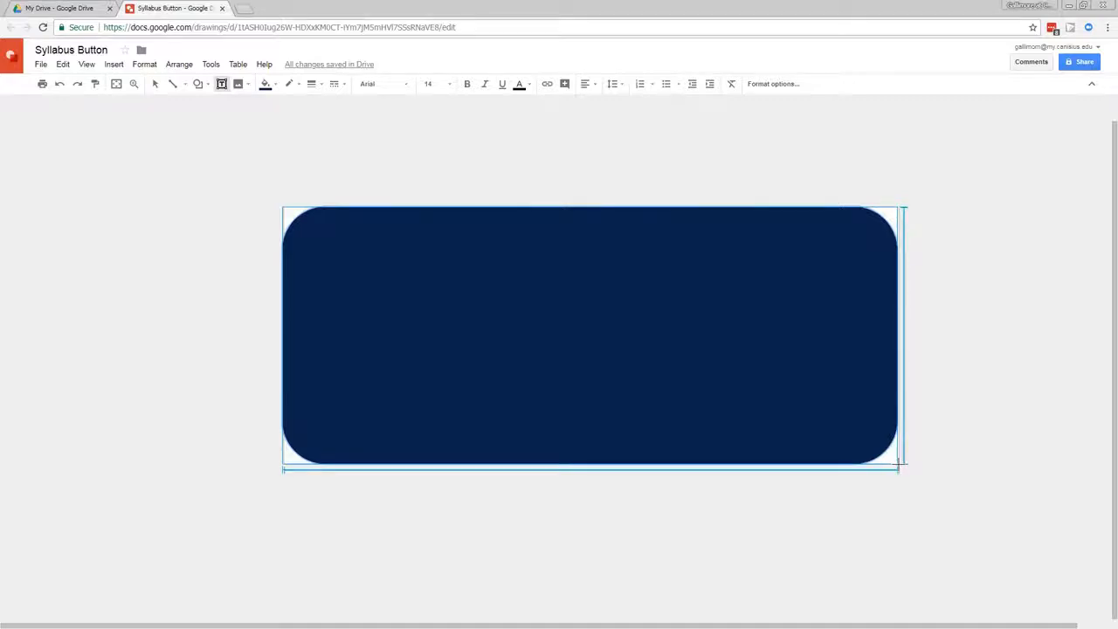
left_click(868, 452)
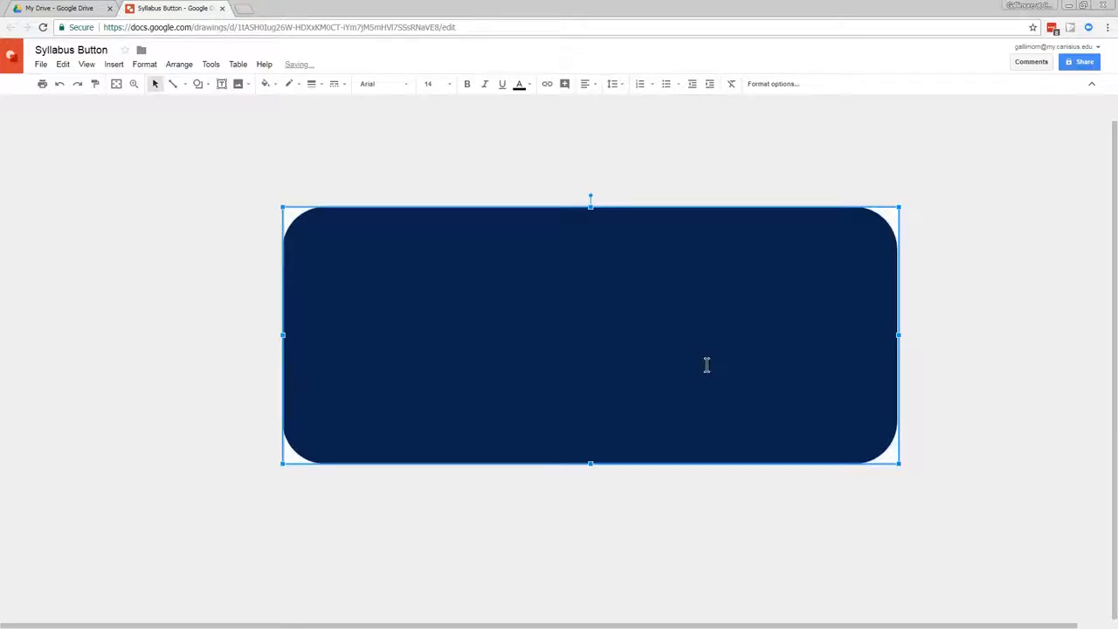
type("Sylla")
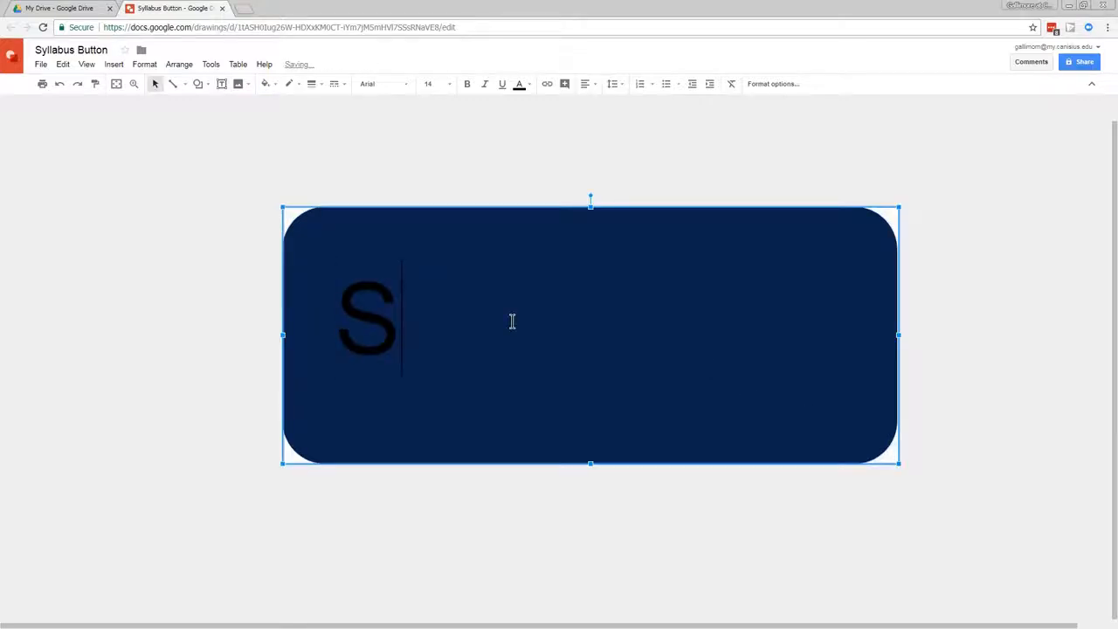
type("s")
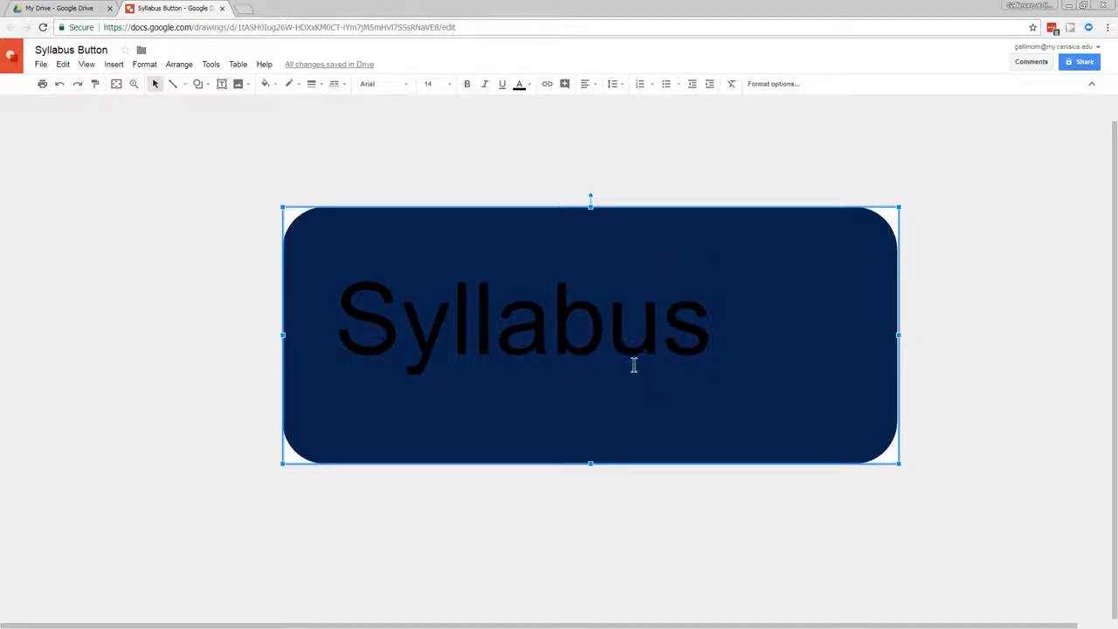
- Change the colour of the "Syllabus" text to the custom colour #ffd100
left_click_drag(712, 332, 386, 280)
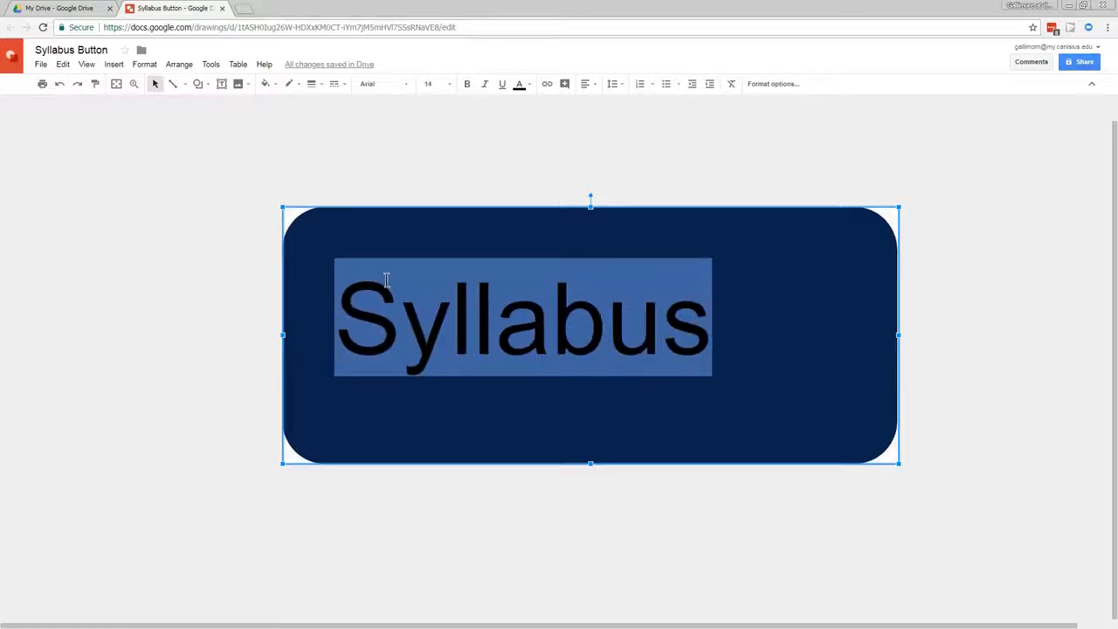
left_click(528, 85)
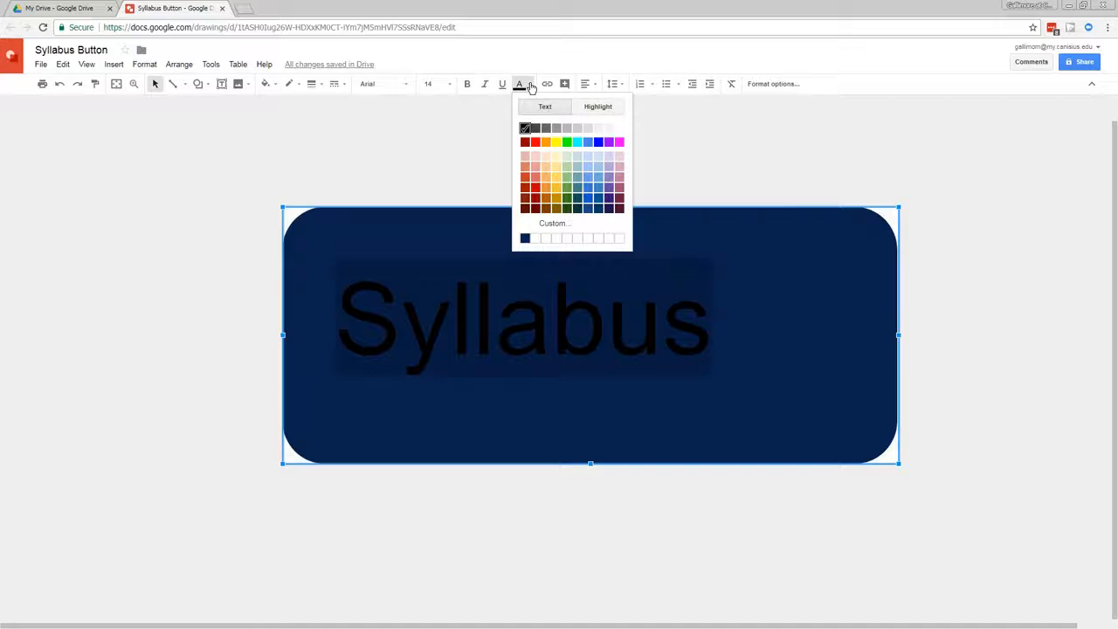
left_click(554, 227)
left_click_drag(573, 281, 526, 281)
type("#")
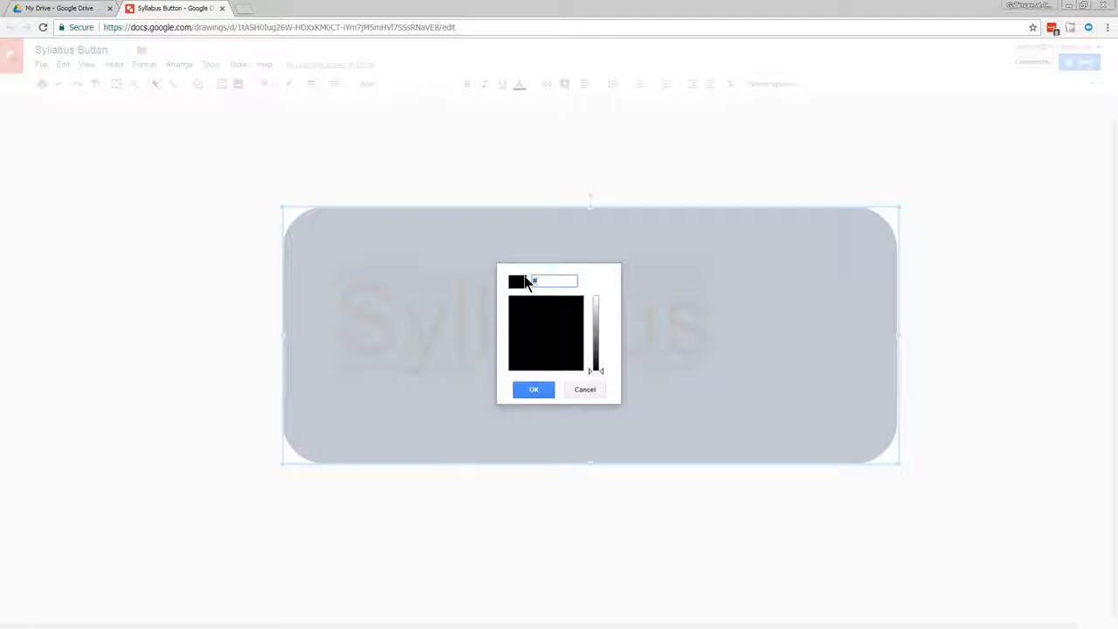
type("ffd100")
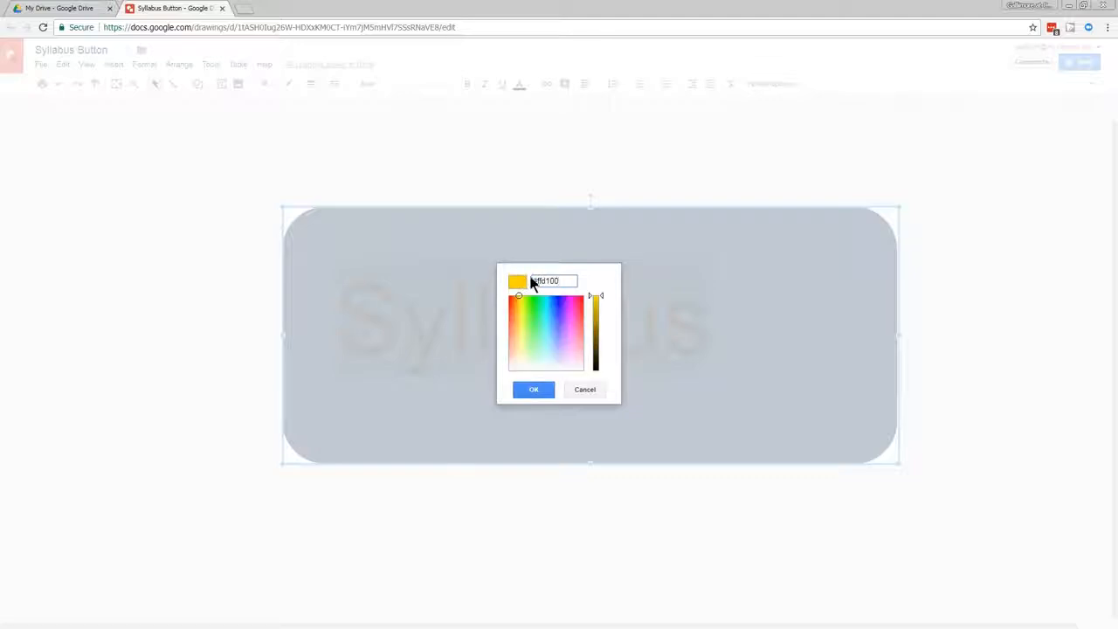
left_click(533, 390)
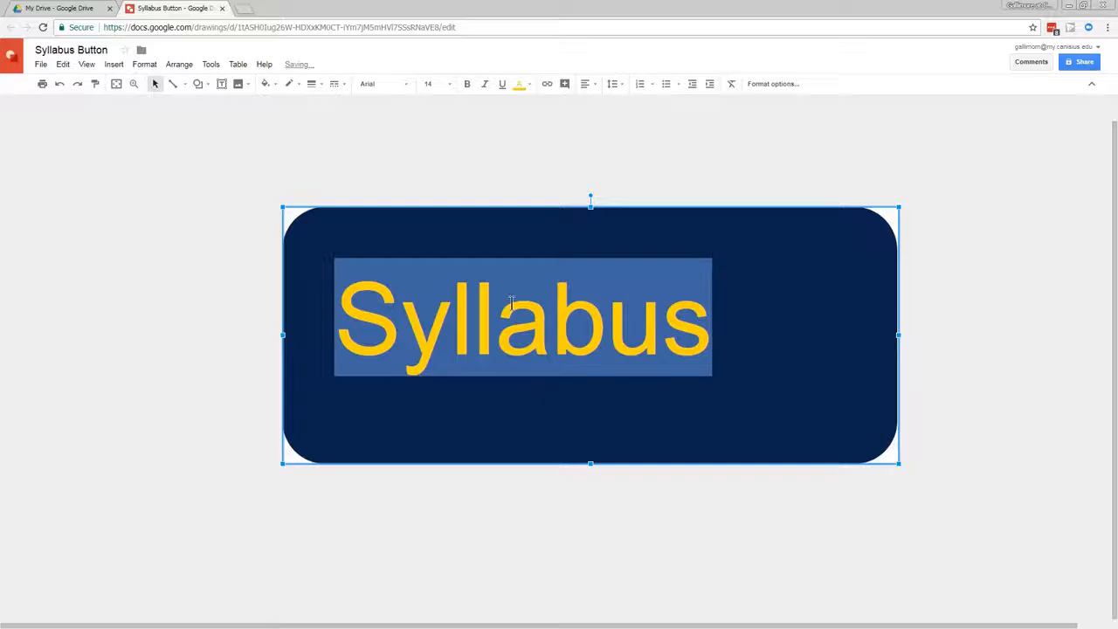
- Enlarge the "Syllabus" text to font size 19
left_click(448, 84)
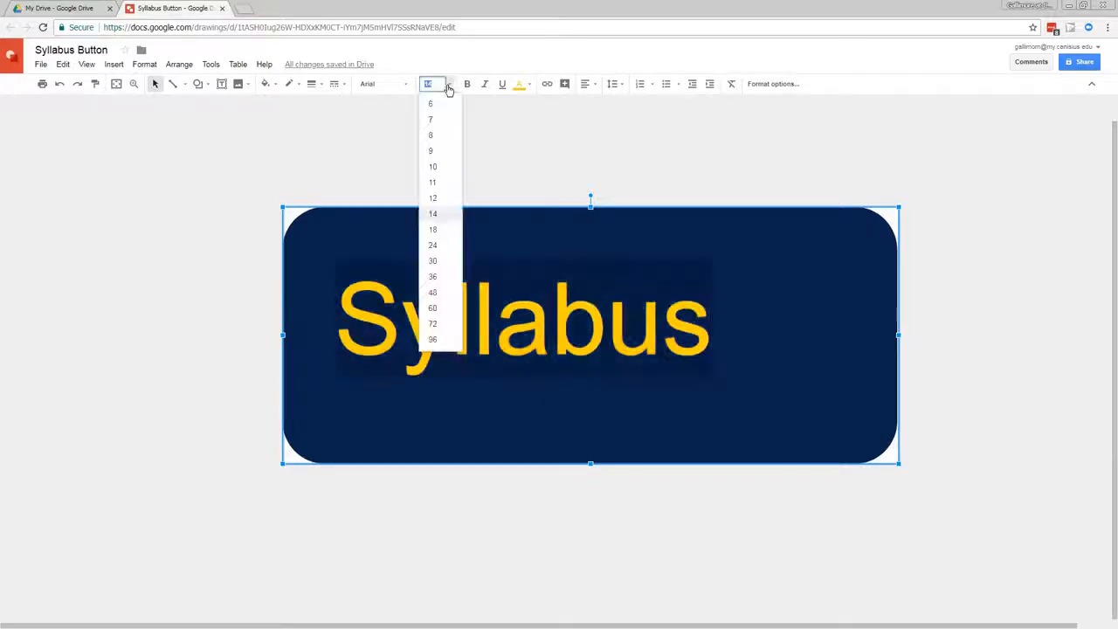
left_click(434, 231)
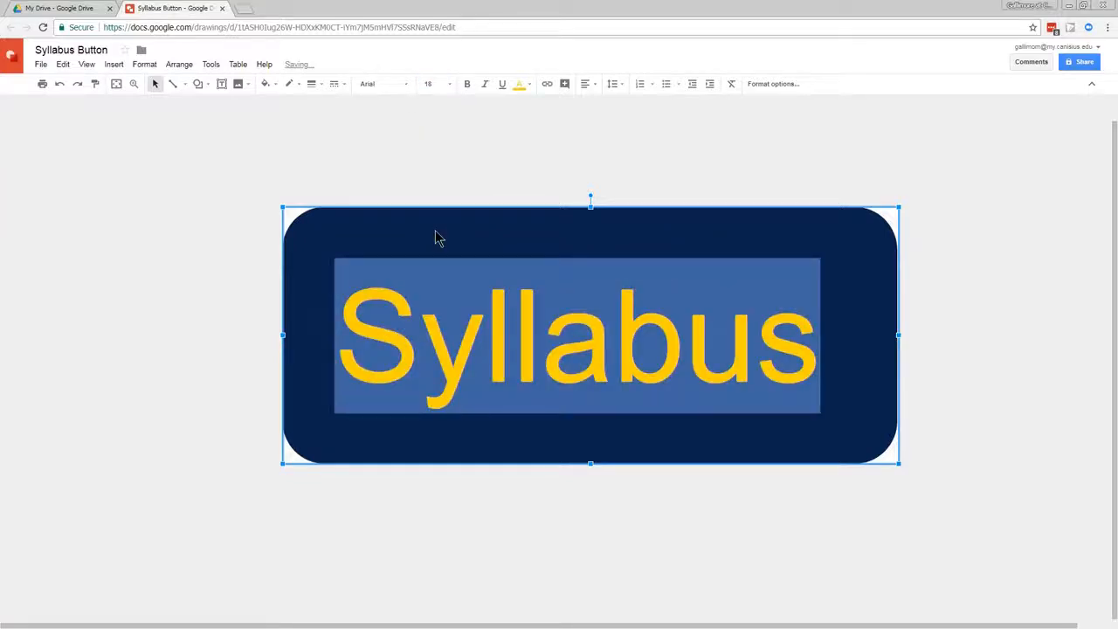
left_click(435, 84)
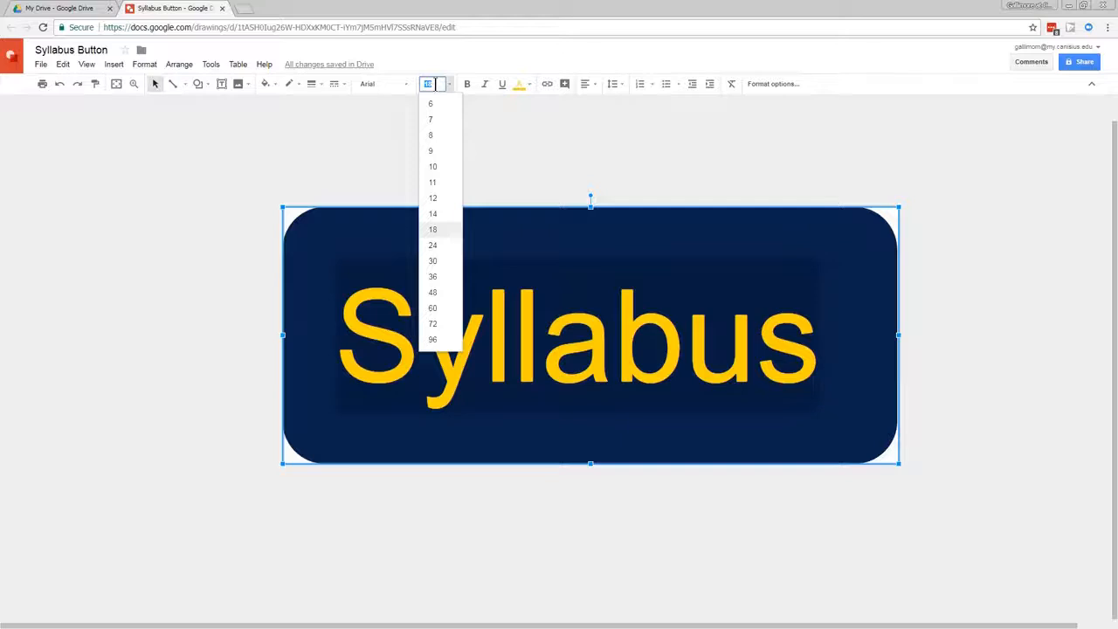
key("Return")
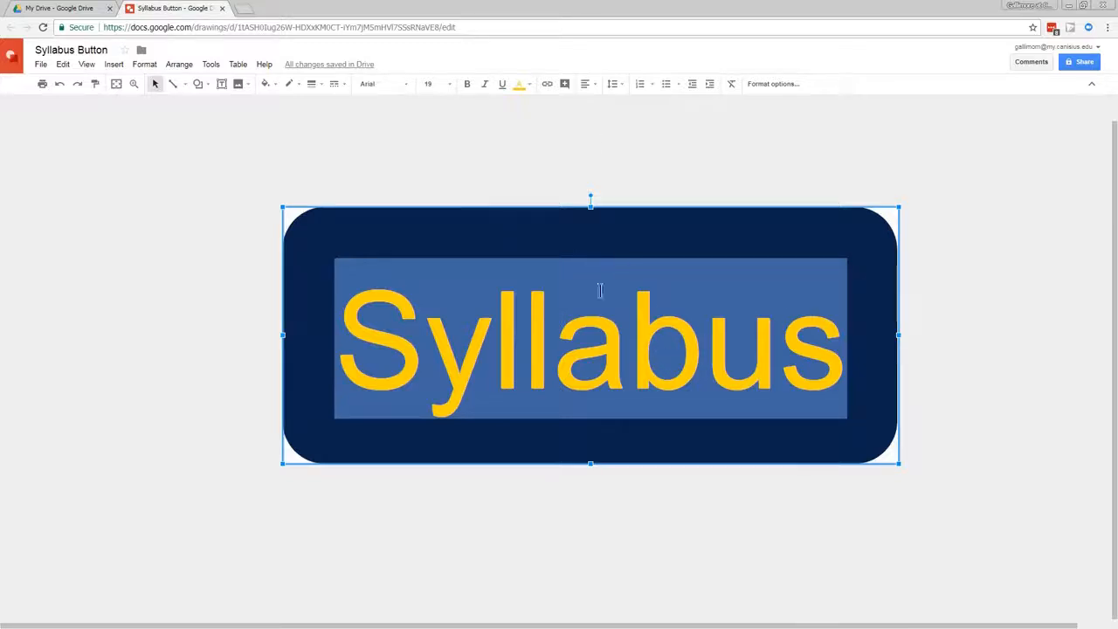
- Centre the "Syllabus" text horizontally and align it to the vertical middle of its text box, then deselect it
left_click(596, 85)
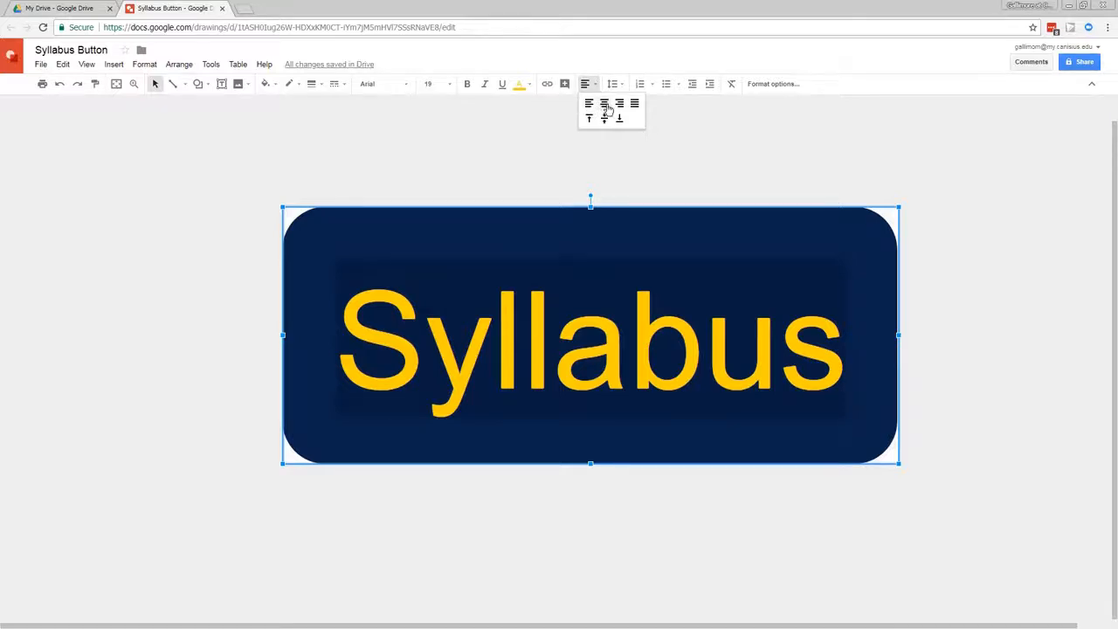
left_click(605, 105)
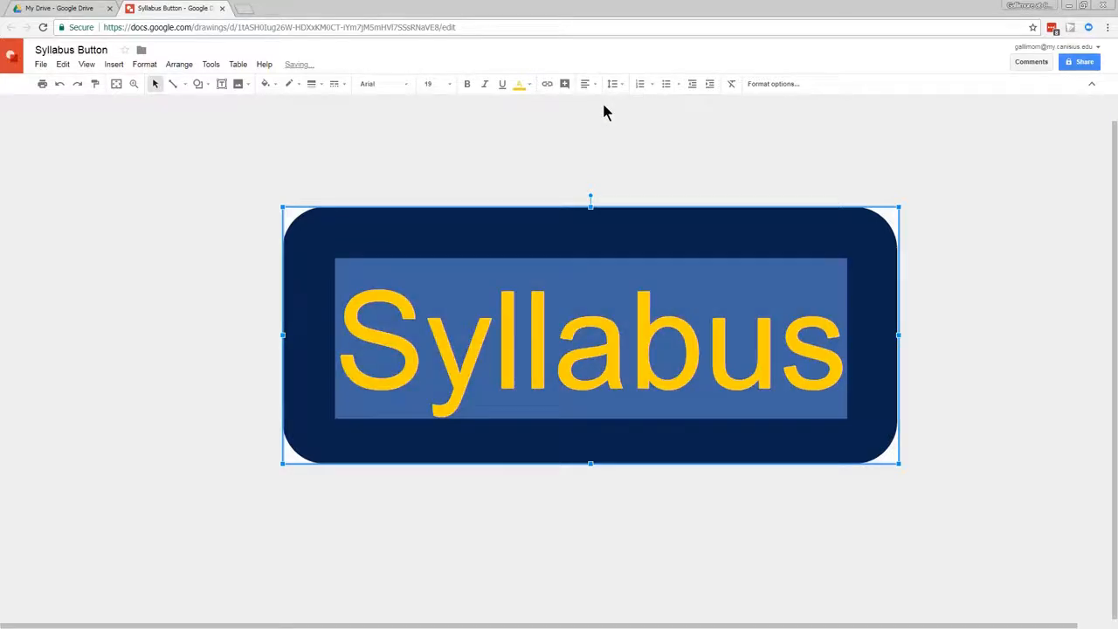
left_click(597, 84)
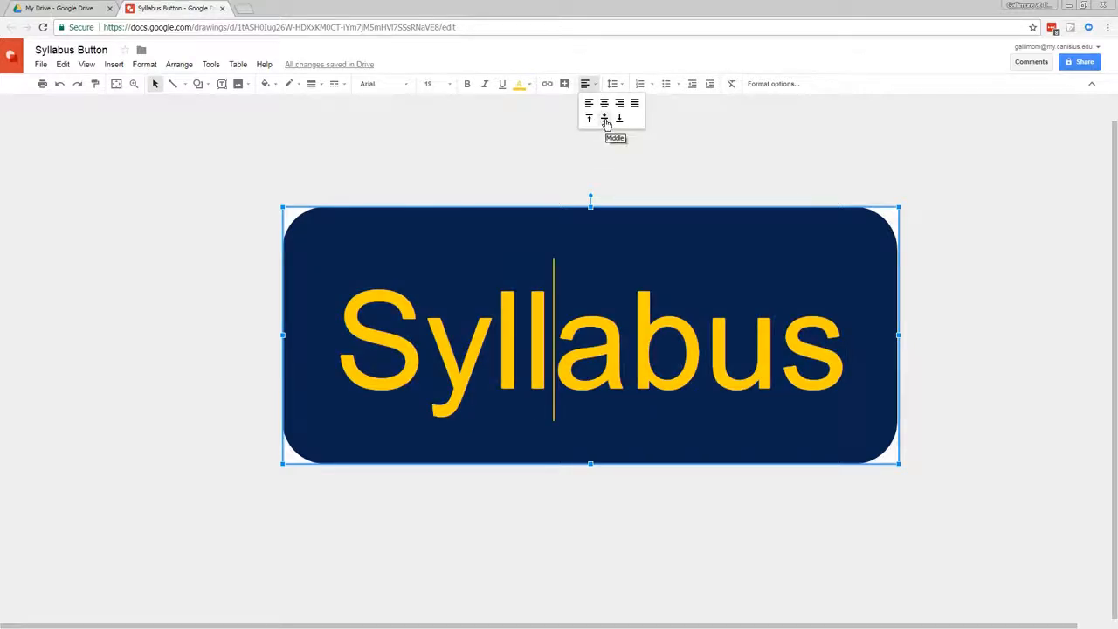
left_click(604, 119)
left_click(559, 166)
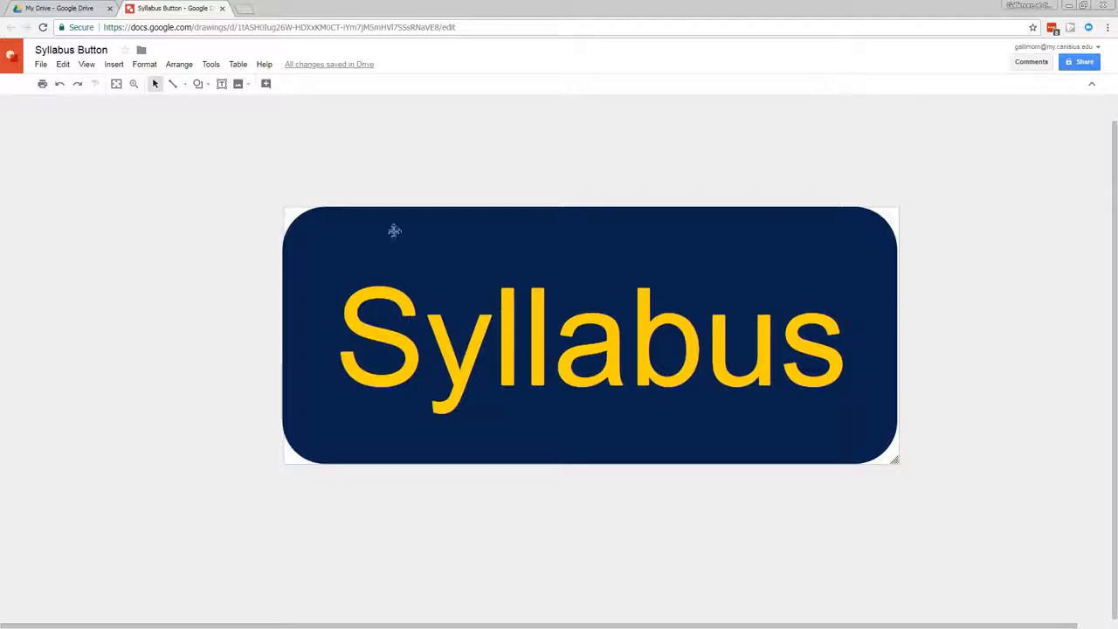
- Move the "Syllabus" text box off the rounded rectangle and back to its centred position over the shape
left_click(134, 85)
right_click(428, 291)
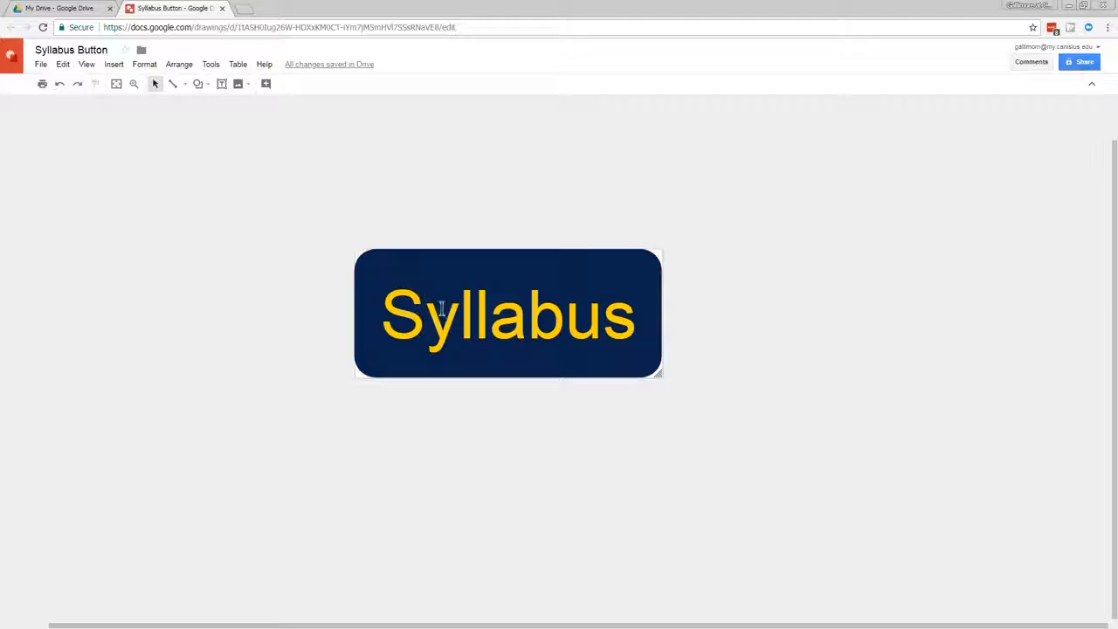
left_click(447, 311)
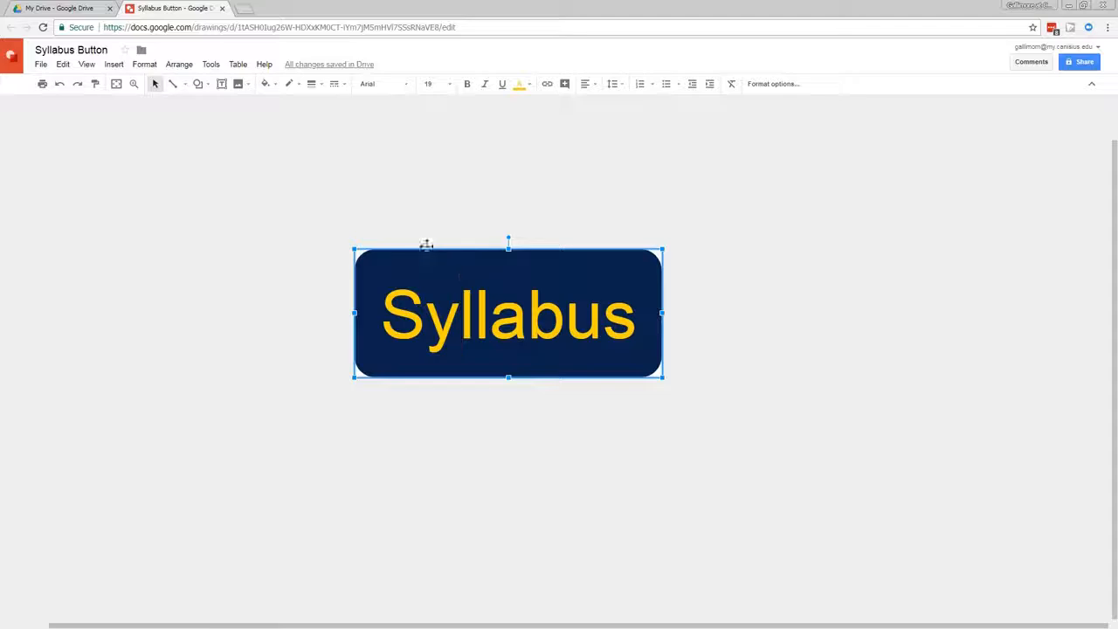
left_click_drag(399, 249, 667, 382)
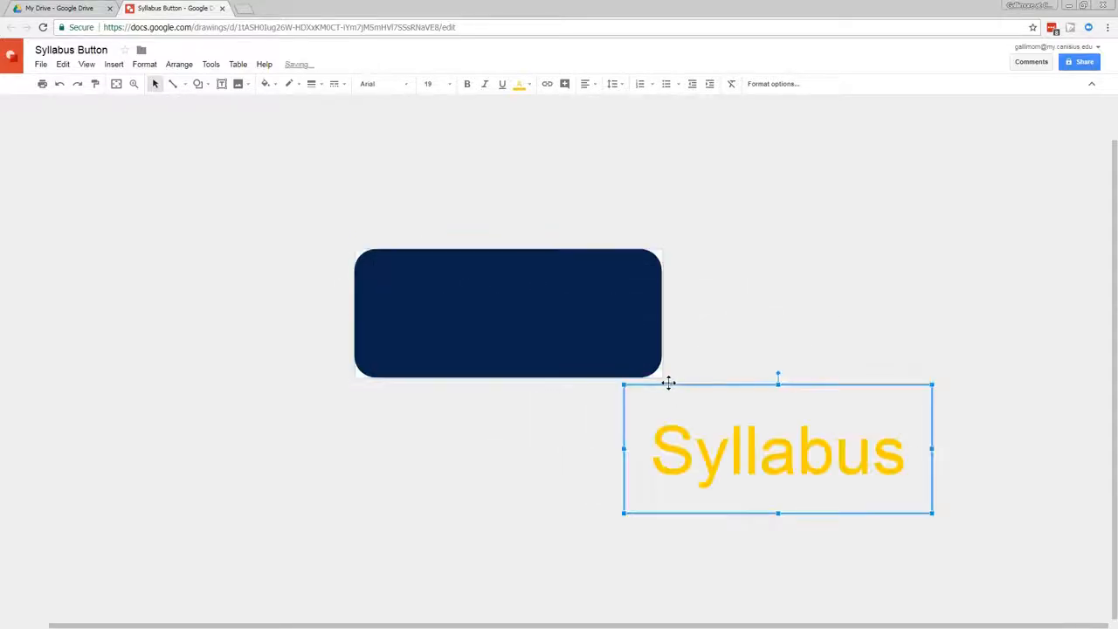
left_click(512, 308)
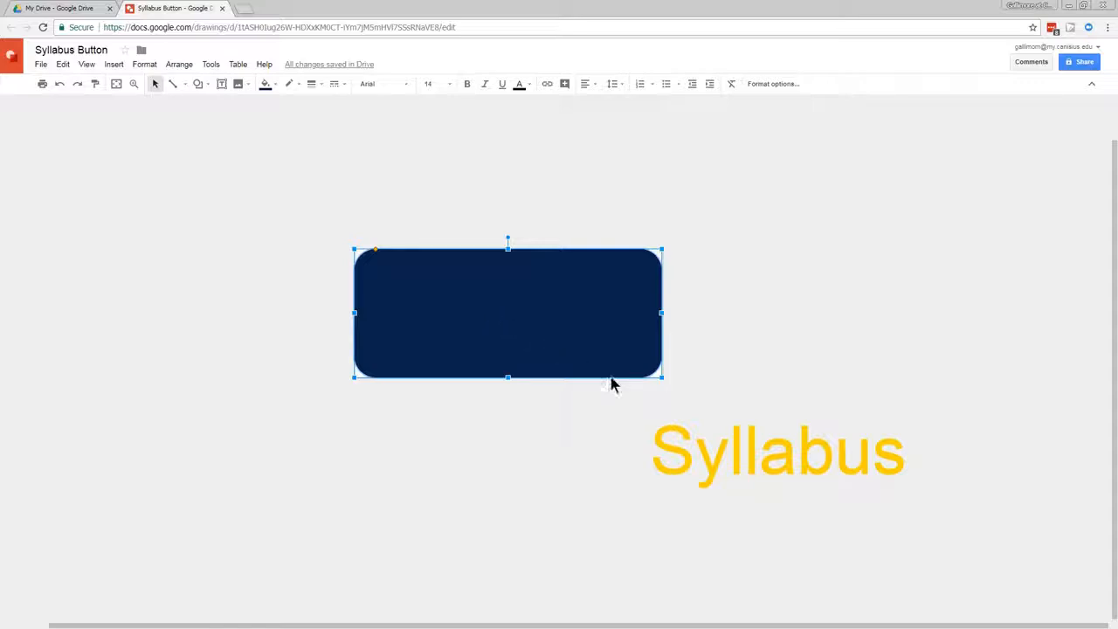
left_click(743, 441)
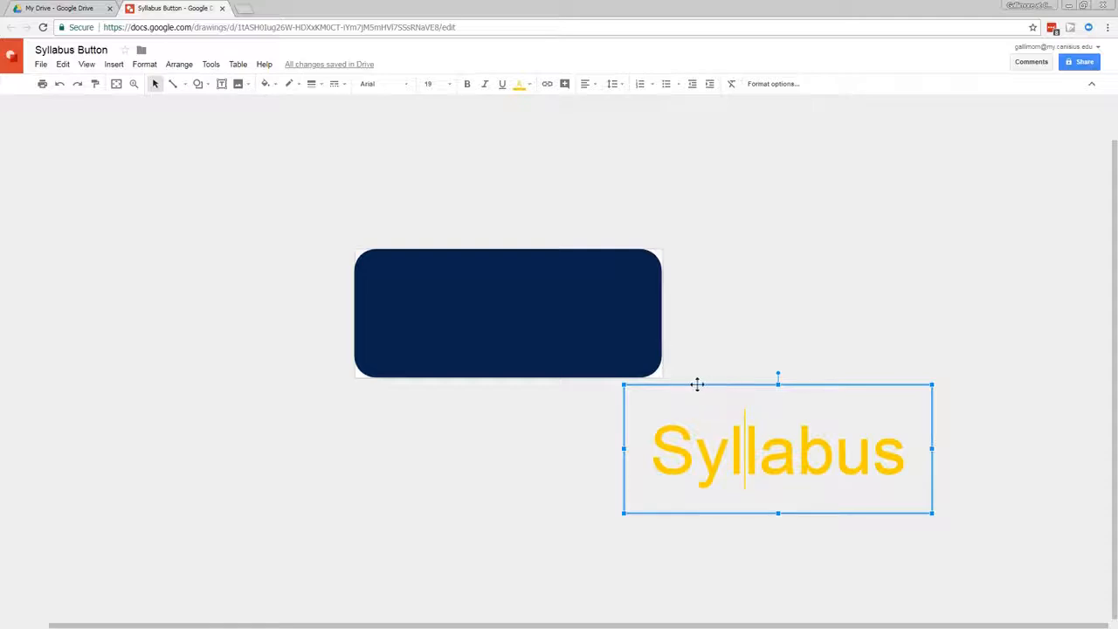
left_click_drag(696, 385, 427, 250)
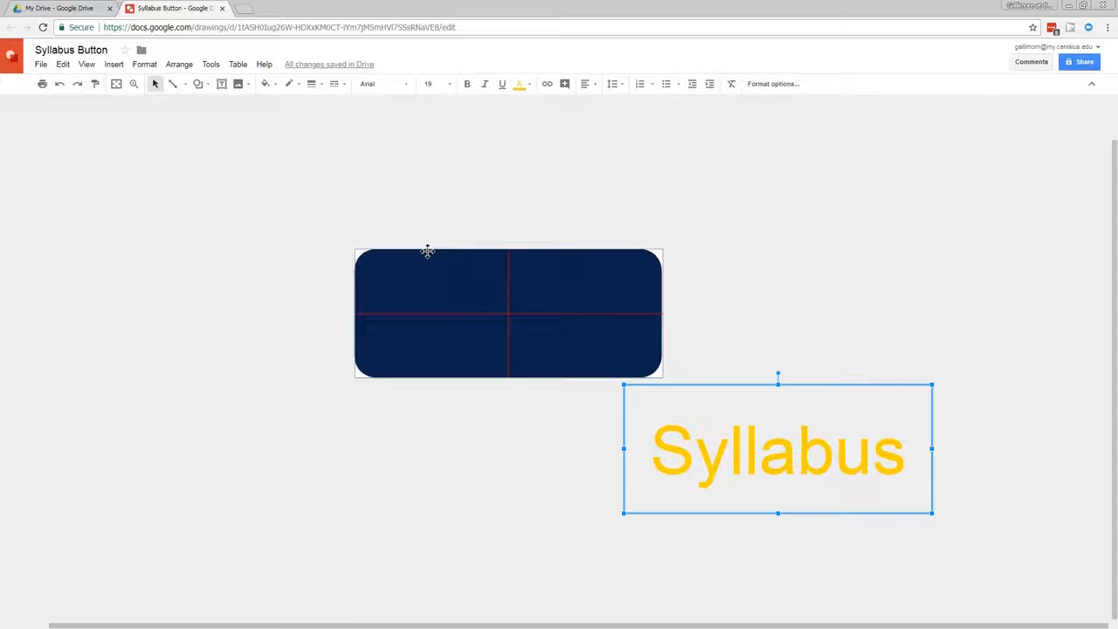
left_click_drag(427, 251, 426, 252)
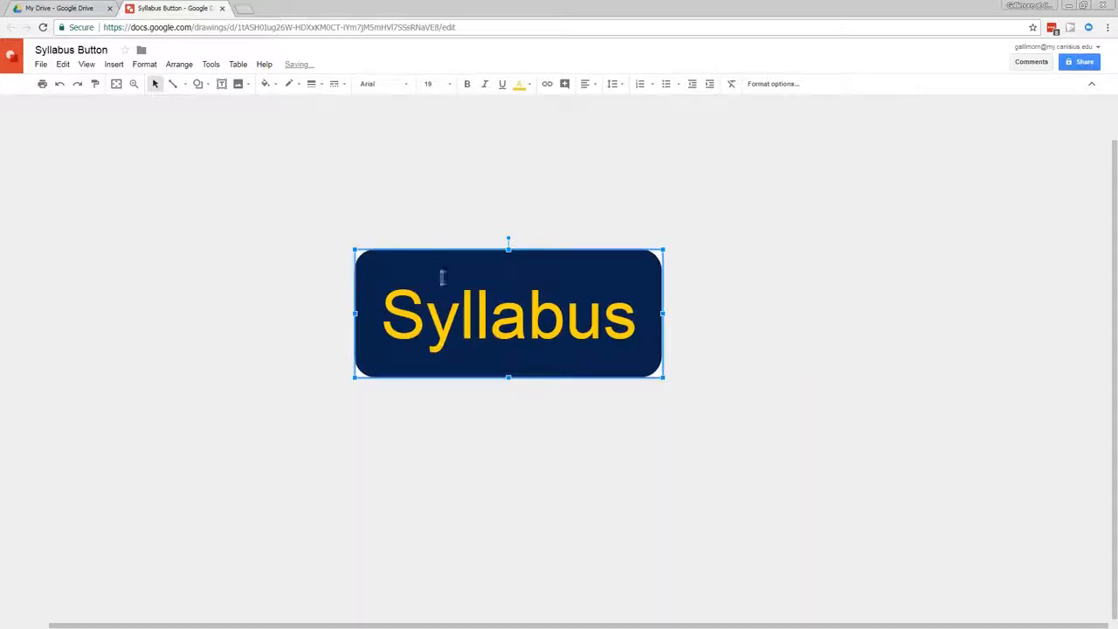
- Send the "Syllabus" text box to the back, and send the rounded rectangle to the back to put the text on top again
right_click(460, 271)
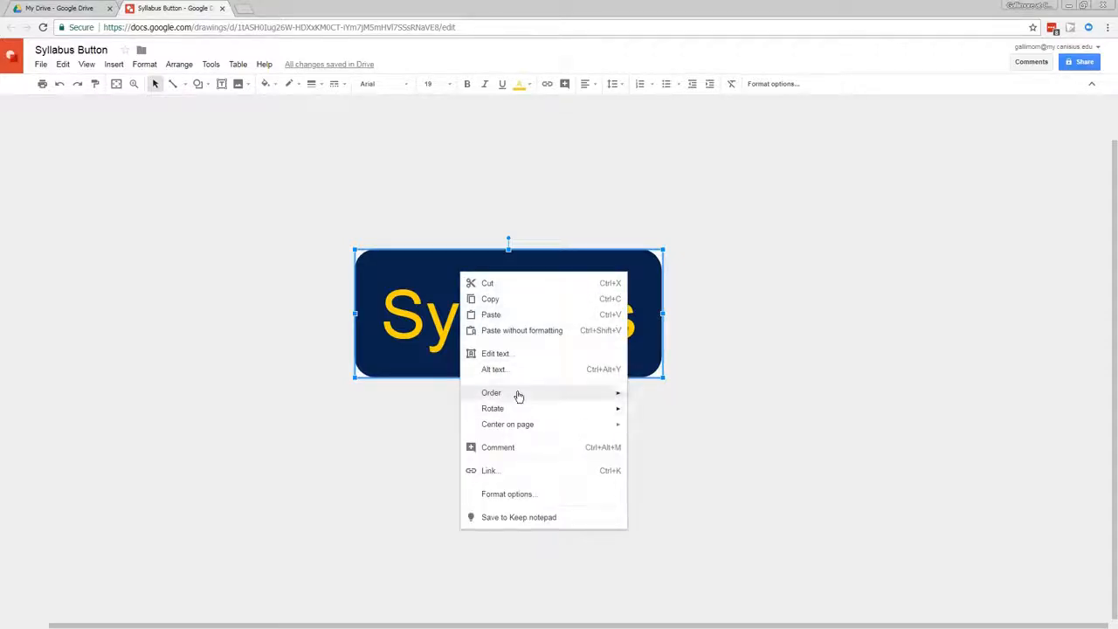
mouse_move(539, 399)
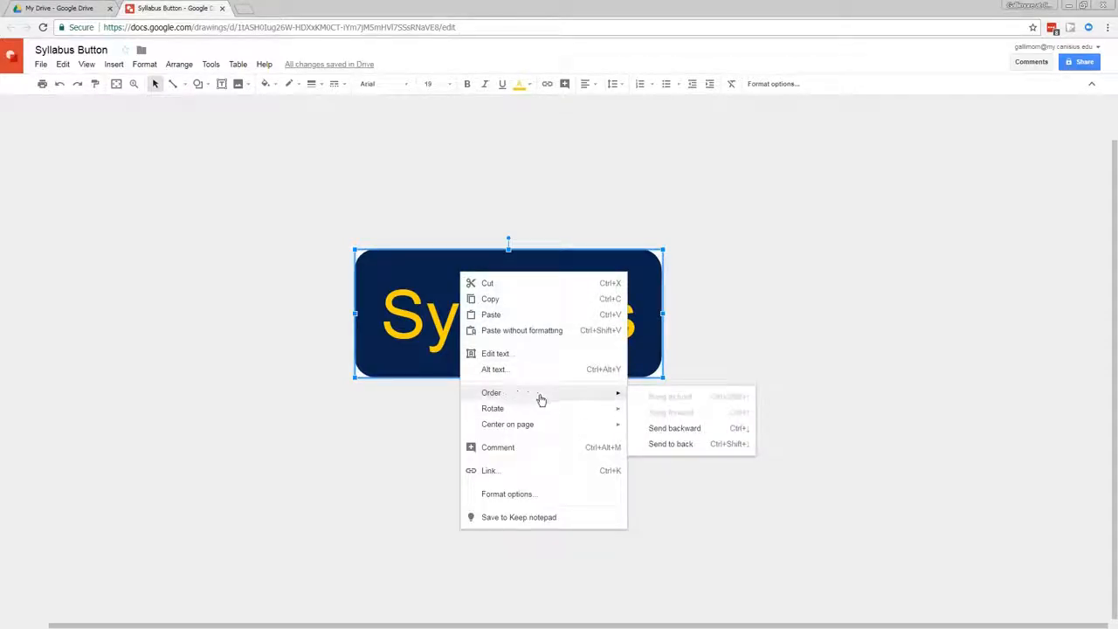
left_click(671, 444)
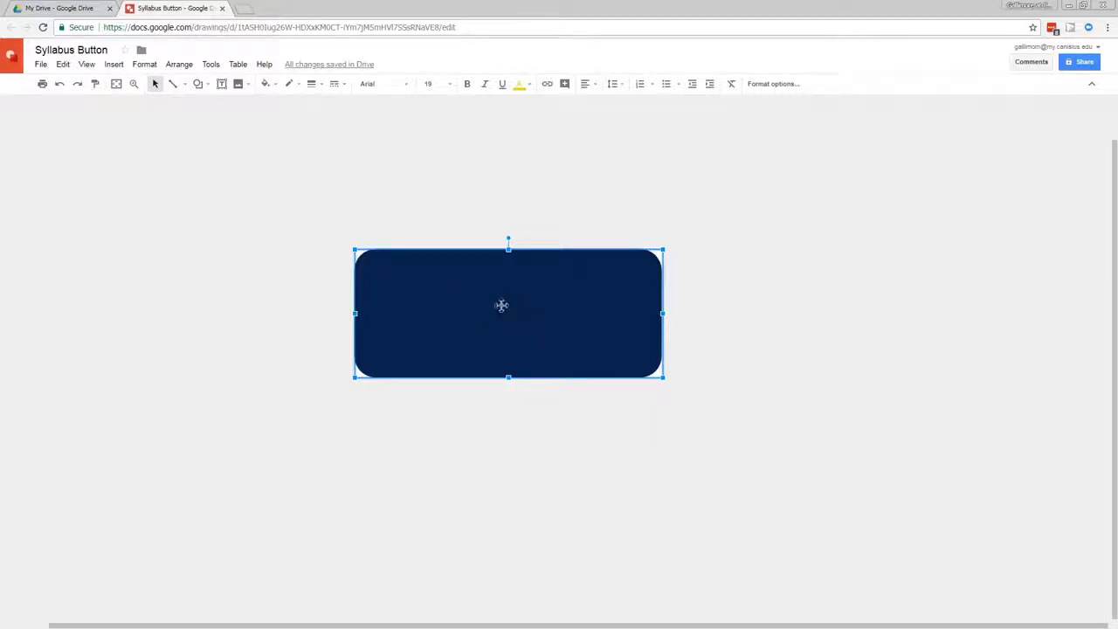
right_click(438, 265)
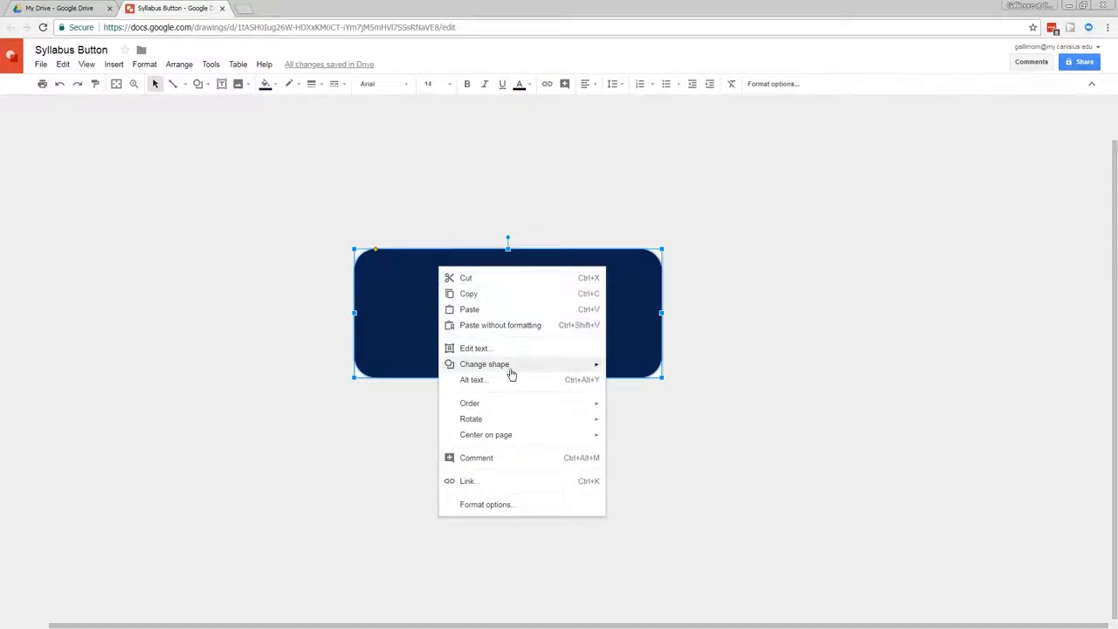
left_click(663, 453)
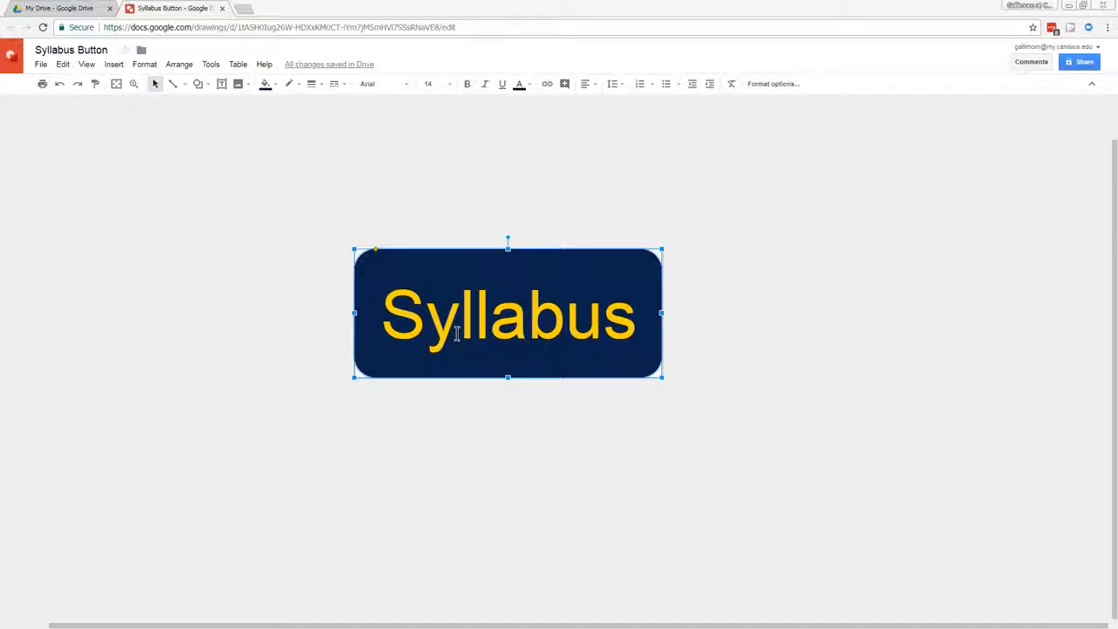
- Download the finished button drawing as a PNG image
left_click(40, 66)
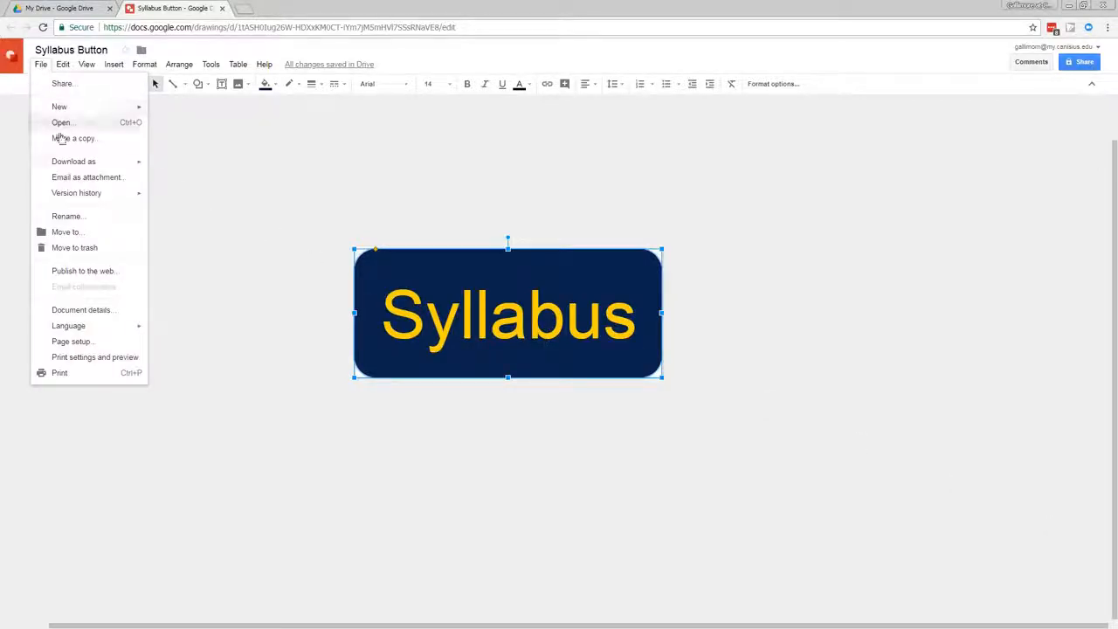
mouse_move(97, 166)
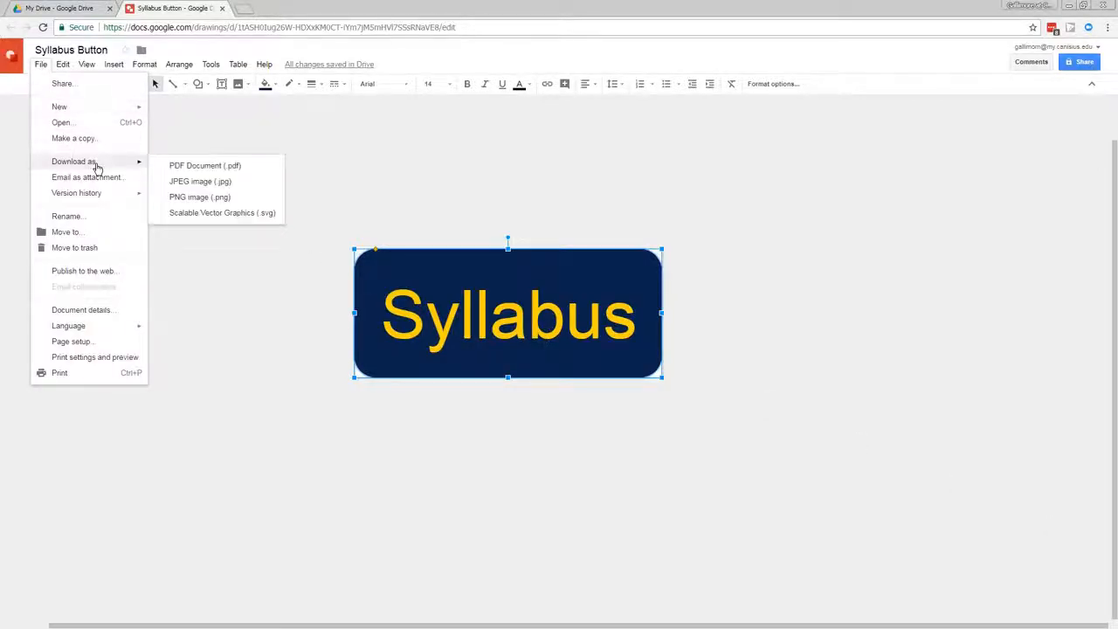
left_click(197, 198)
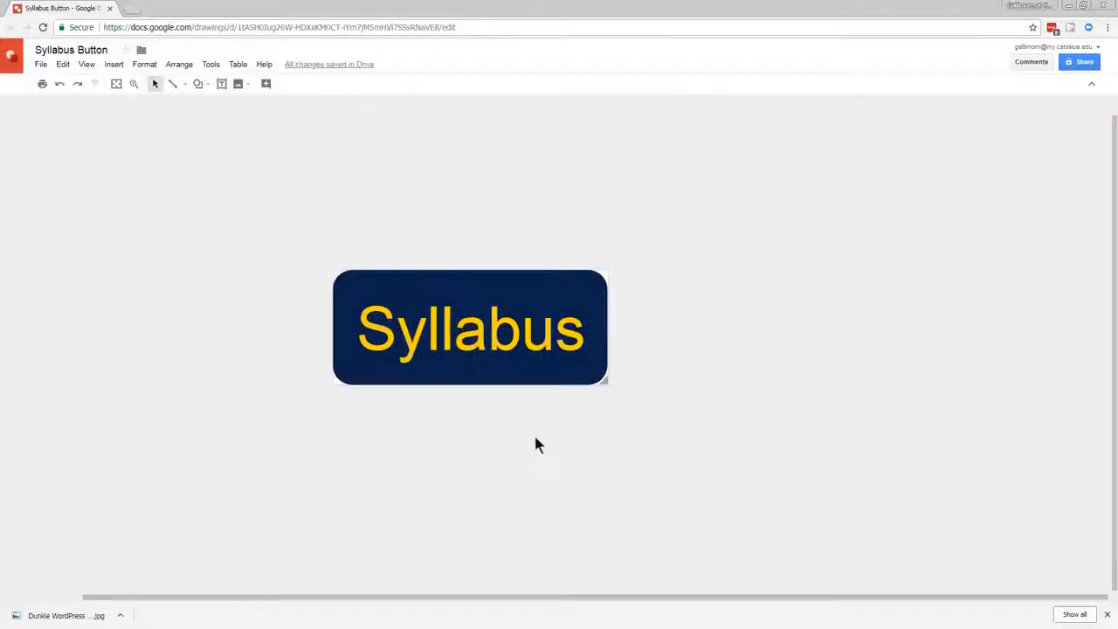
- Move the "Syllabus" text box off the rounded rectangle to directly above it
left_click(444, 338)
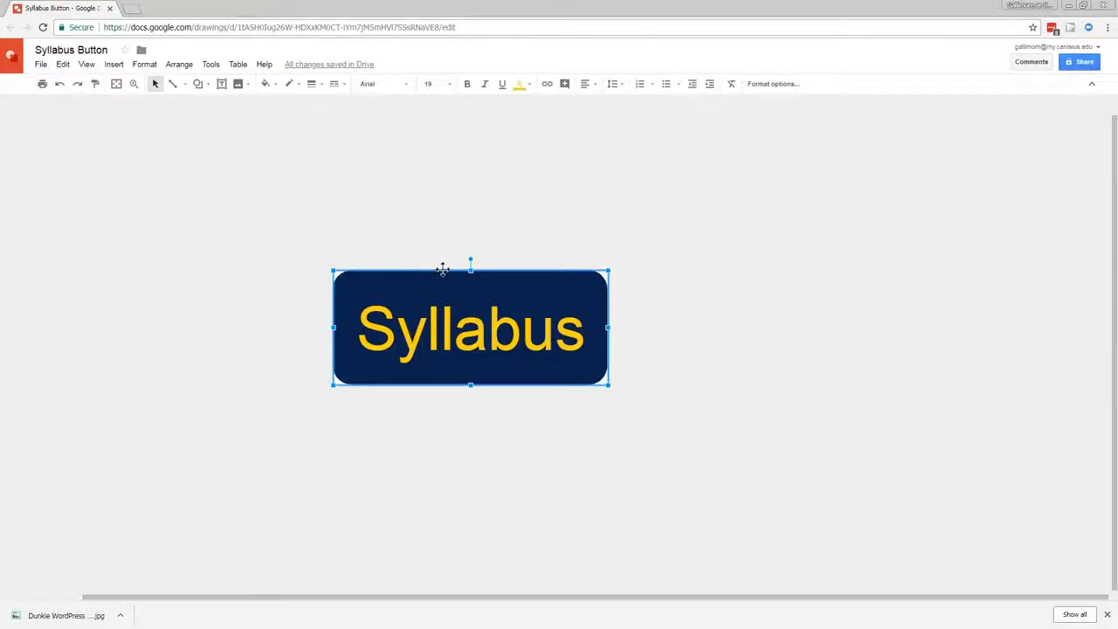
left_click_drag(442, 270, 440, 154)
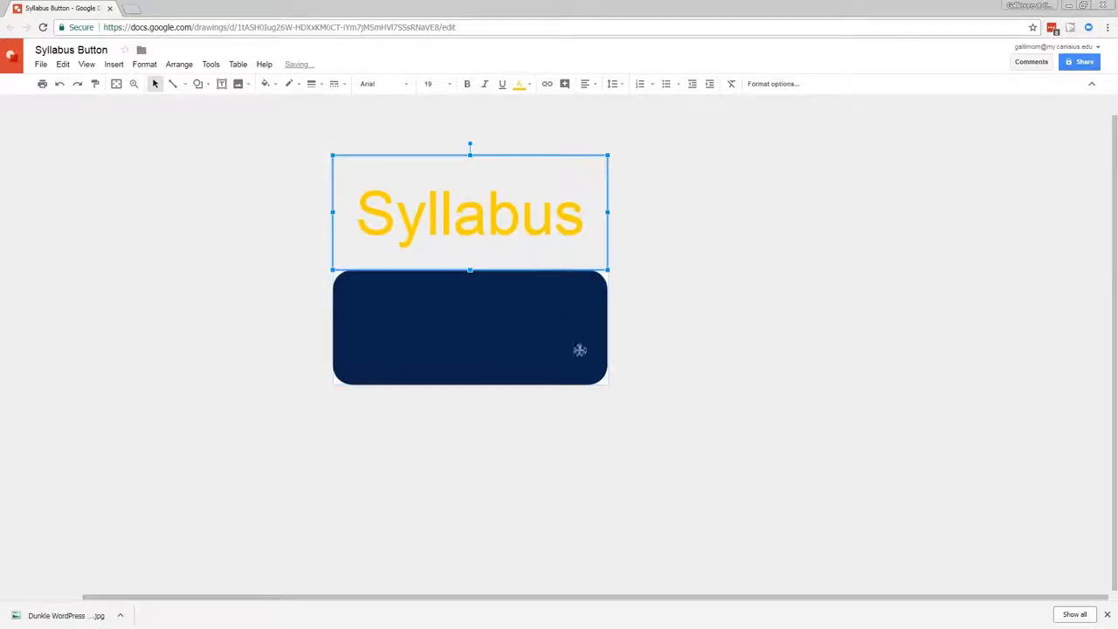